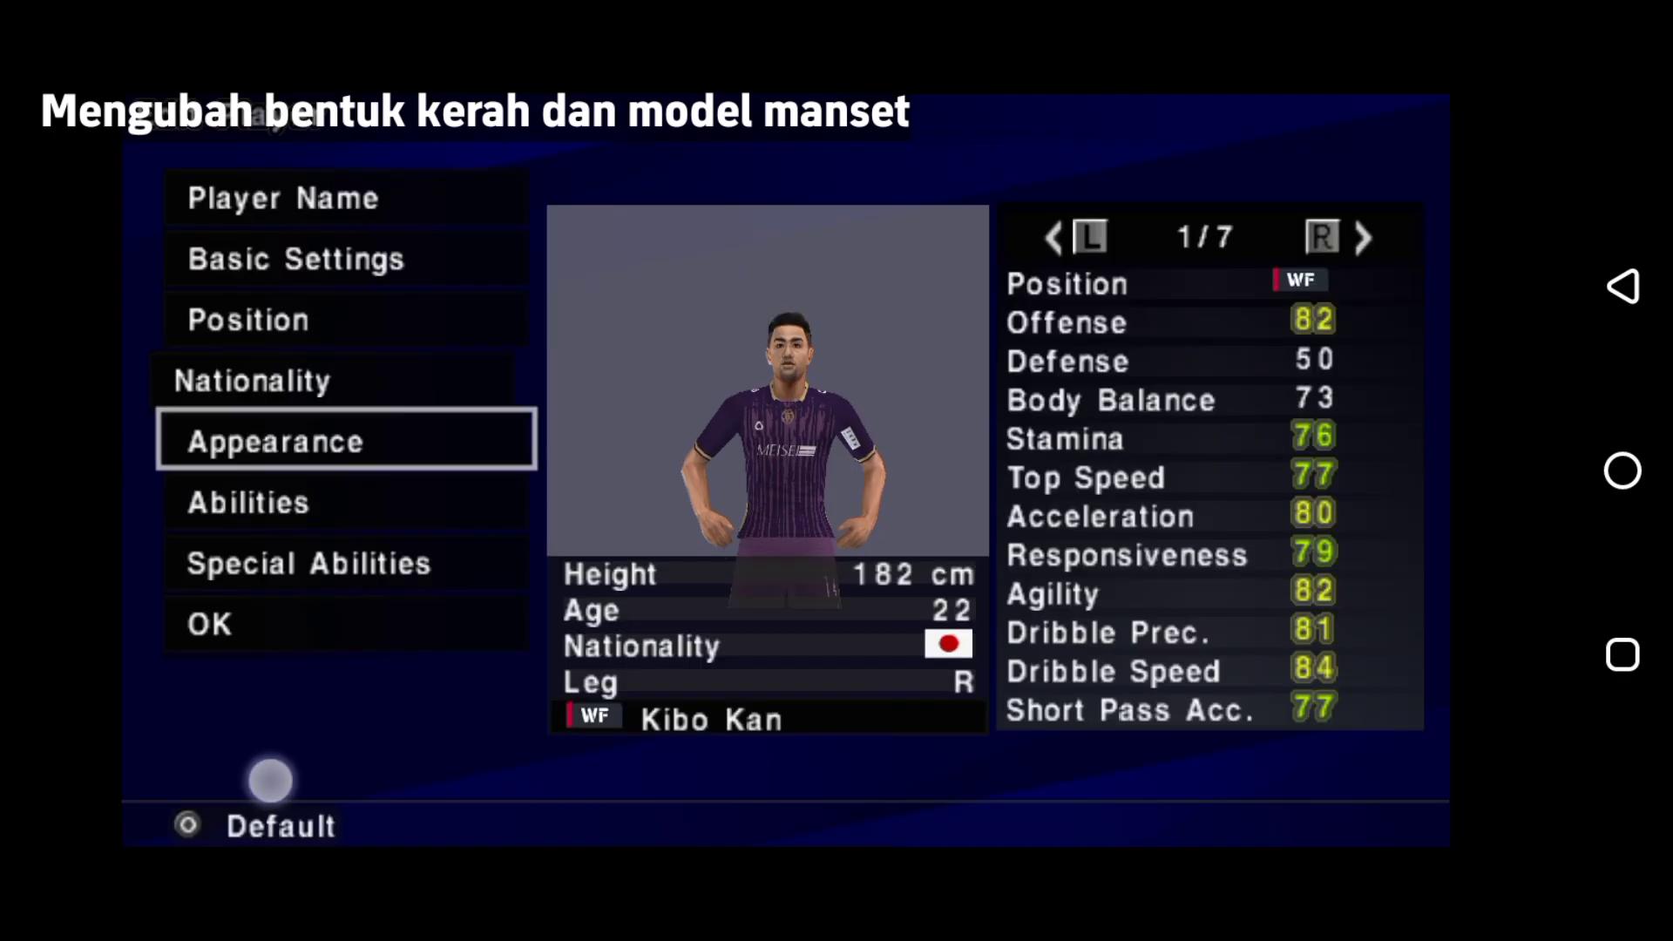
Step: Open the player's appearance settings and expand the Accessories group
key(Return)
key(Down)
key(Up)
key(Return)
key(Down)
key(Down)
key(Down)
key(Down)
key(Down)
key(Down)
key(Down)
key(Down)
key(Down)
key(Down)
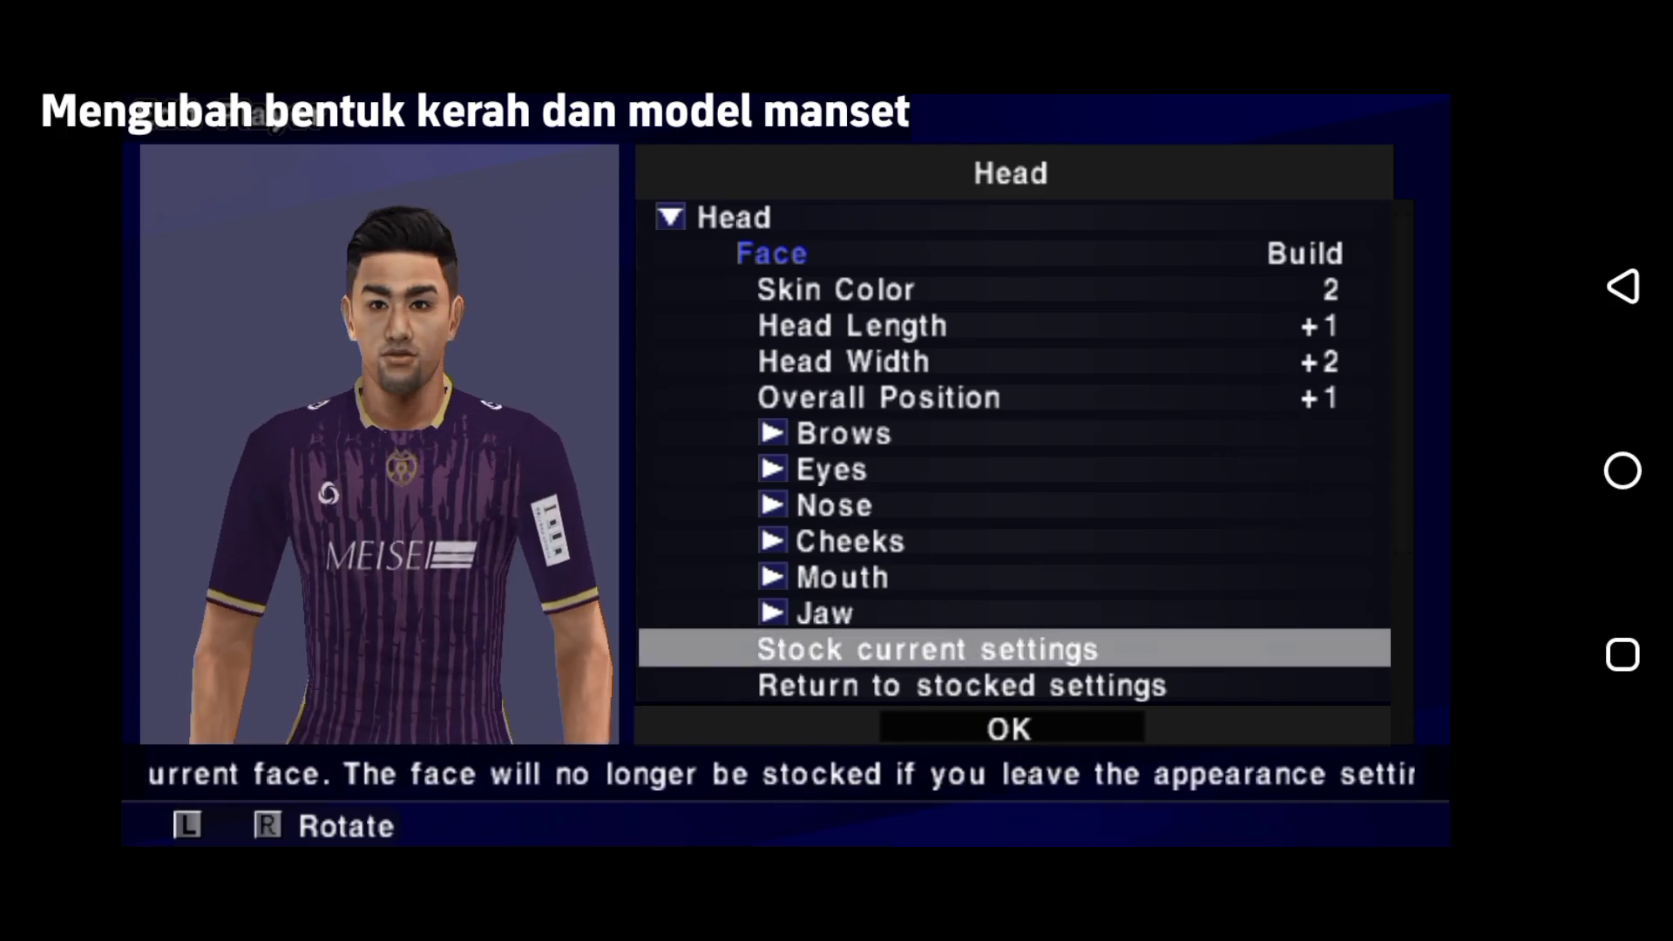
key(Down)
key(Down)
key(Down)
key(Down)
key(Down)
key(Down)
key(Down)
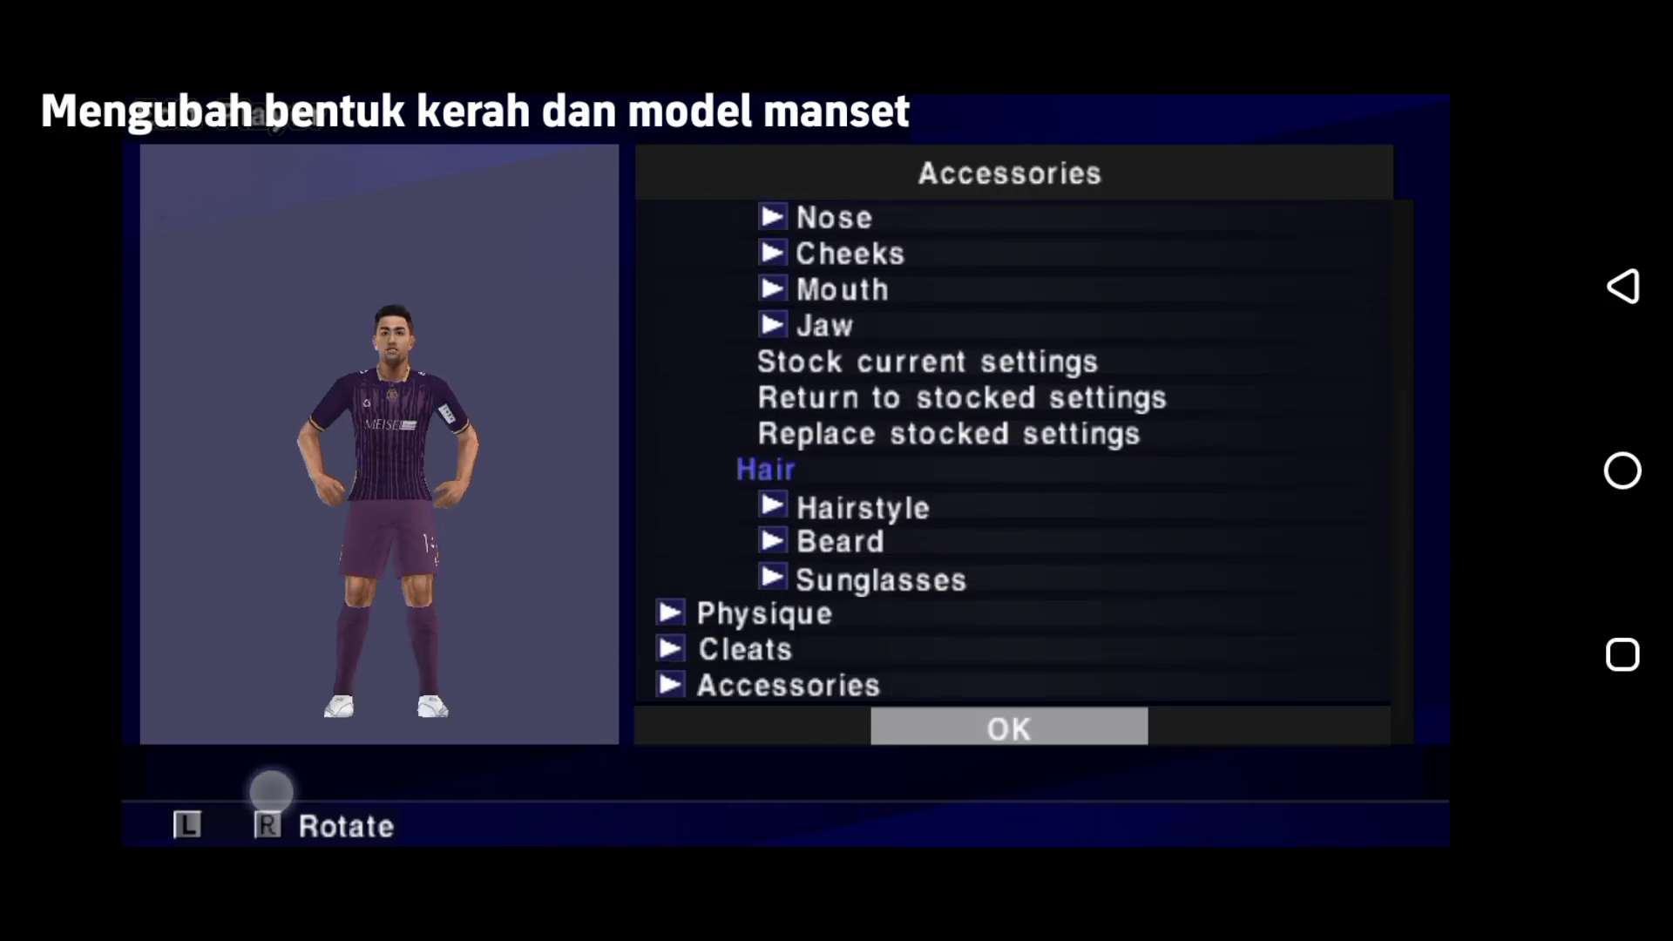
key(Up)
key(Up)
key(Down)
key(Down)
click(1275, 783)
Step: Set the player's sleeves to Long in the accessories settings
click(262, 792)
click(261, 792)
click(261, 792)
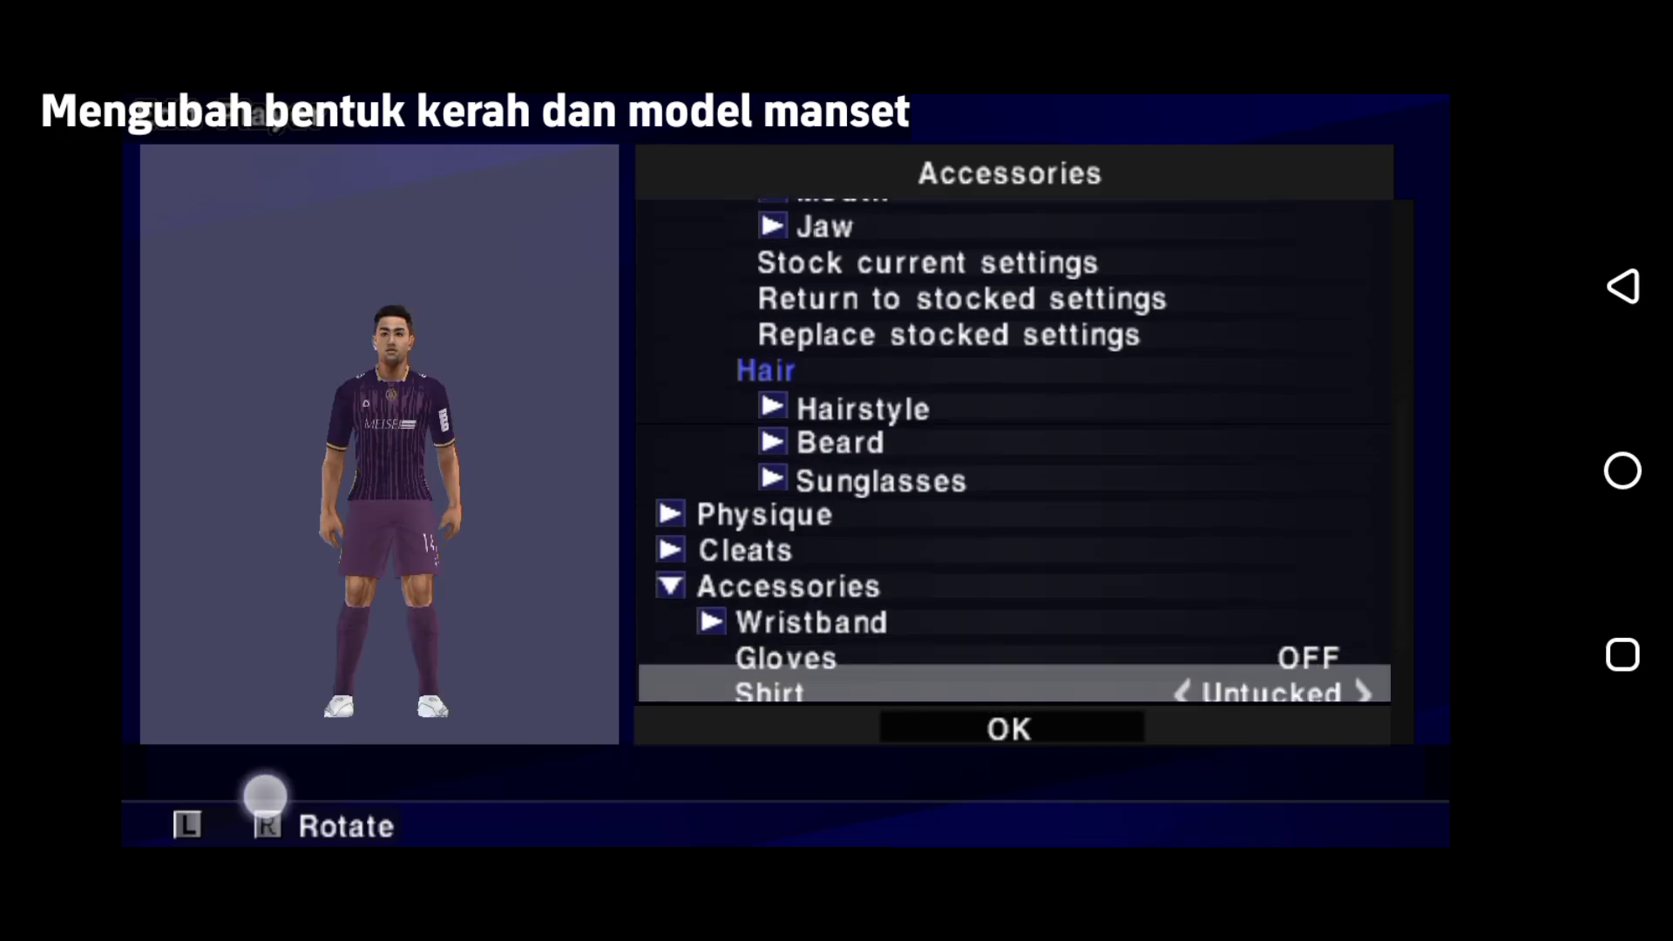
click(261, 792)
click(149, 683)
click(273, 564)
click(272, 565)
click(272, 565)
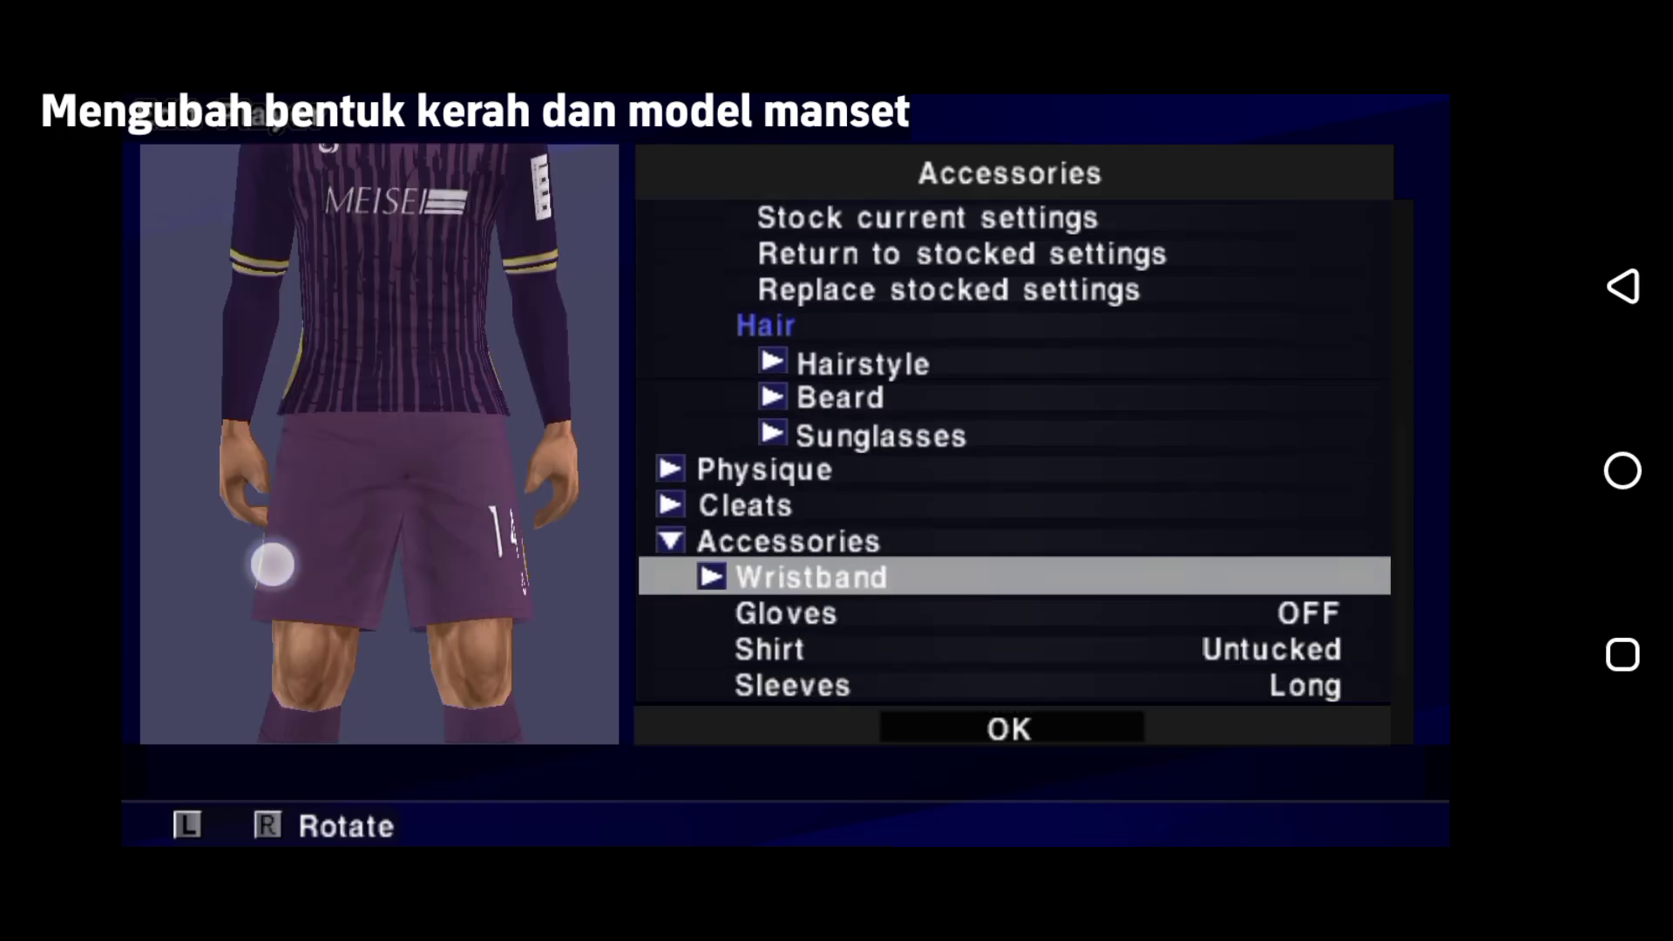
click(273, 771)
click(250, 863)
drag(1265, 427, 1264, 427)
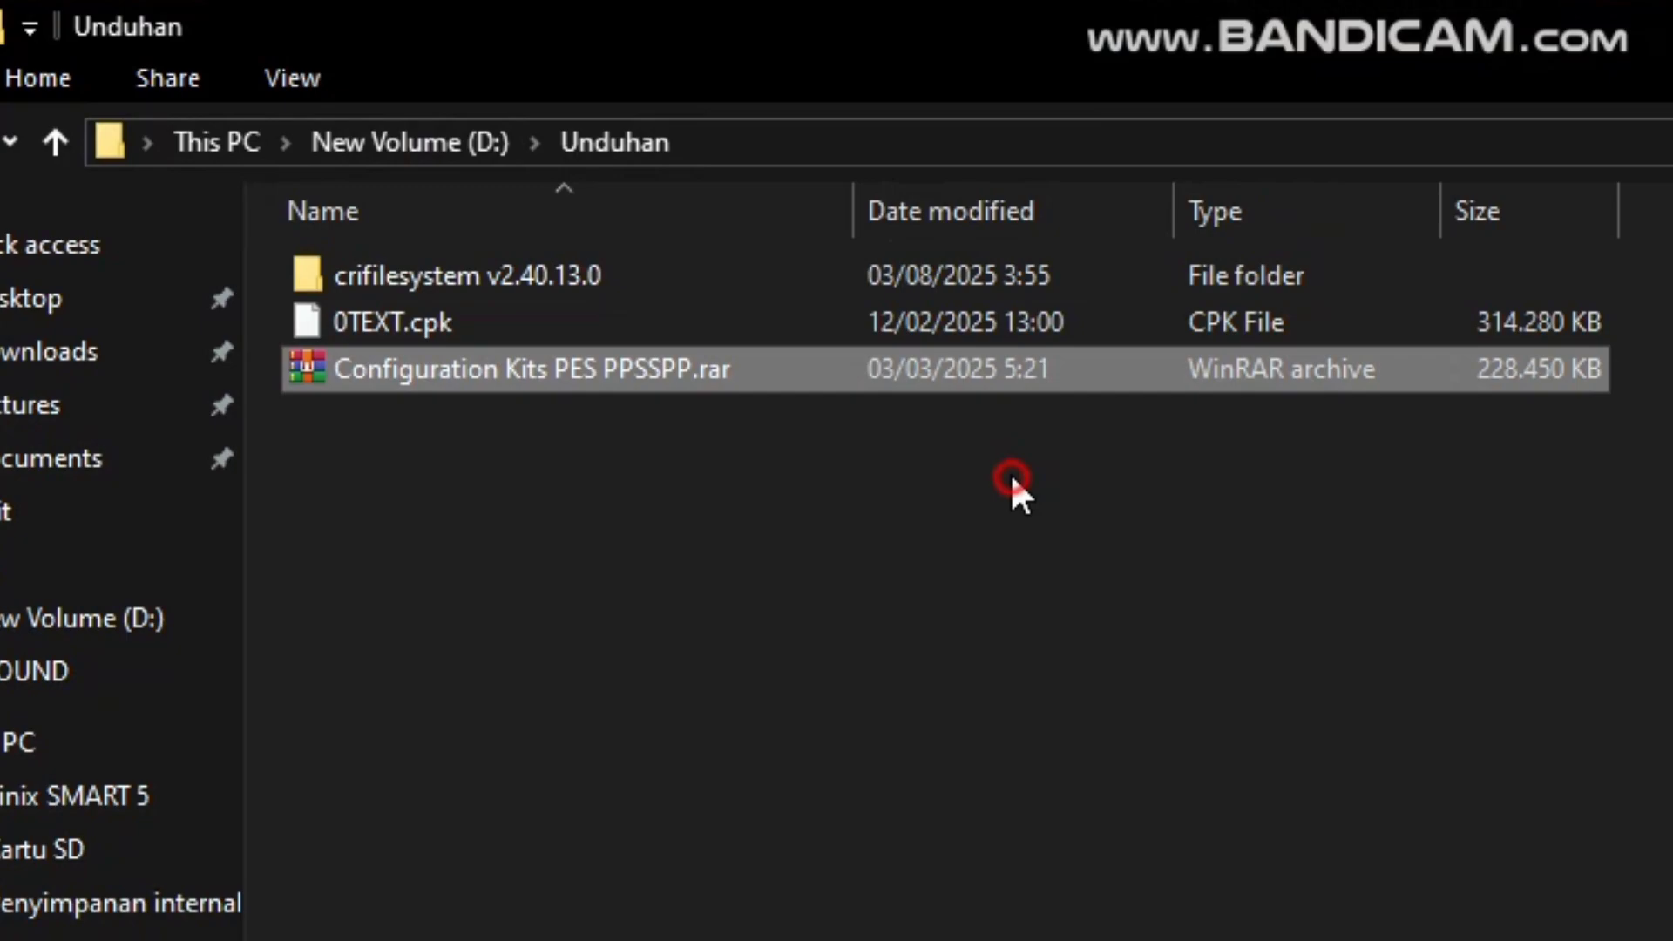
Step: In File Explorer, extract Configuration Kits PES PPSSPP.rar into the Unduhan folder
drag(1106, 479, 852, 266)
click(756, 377)
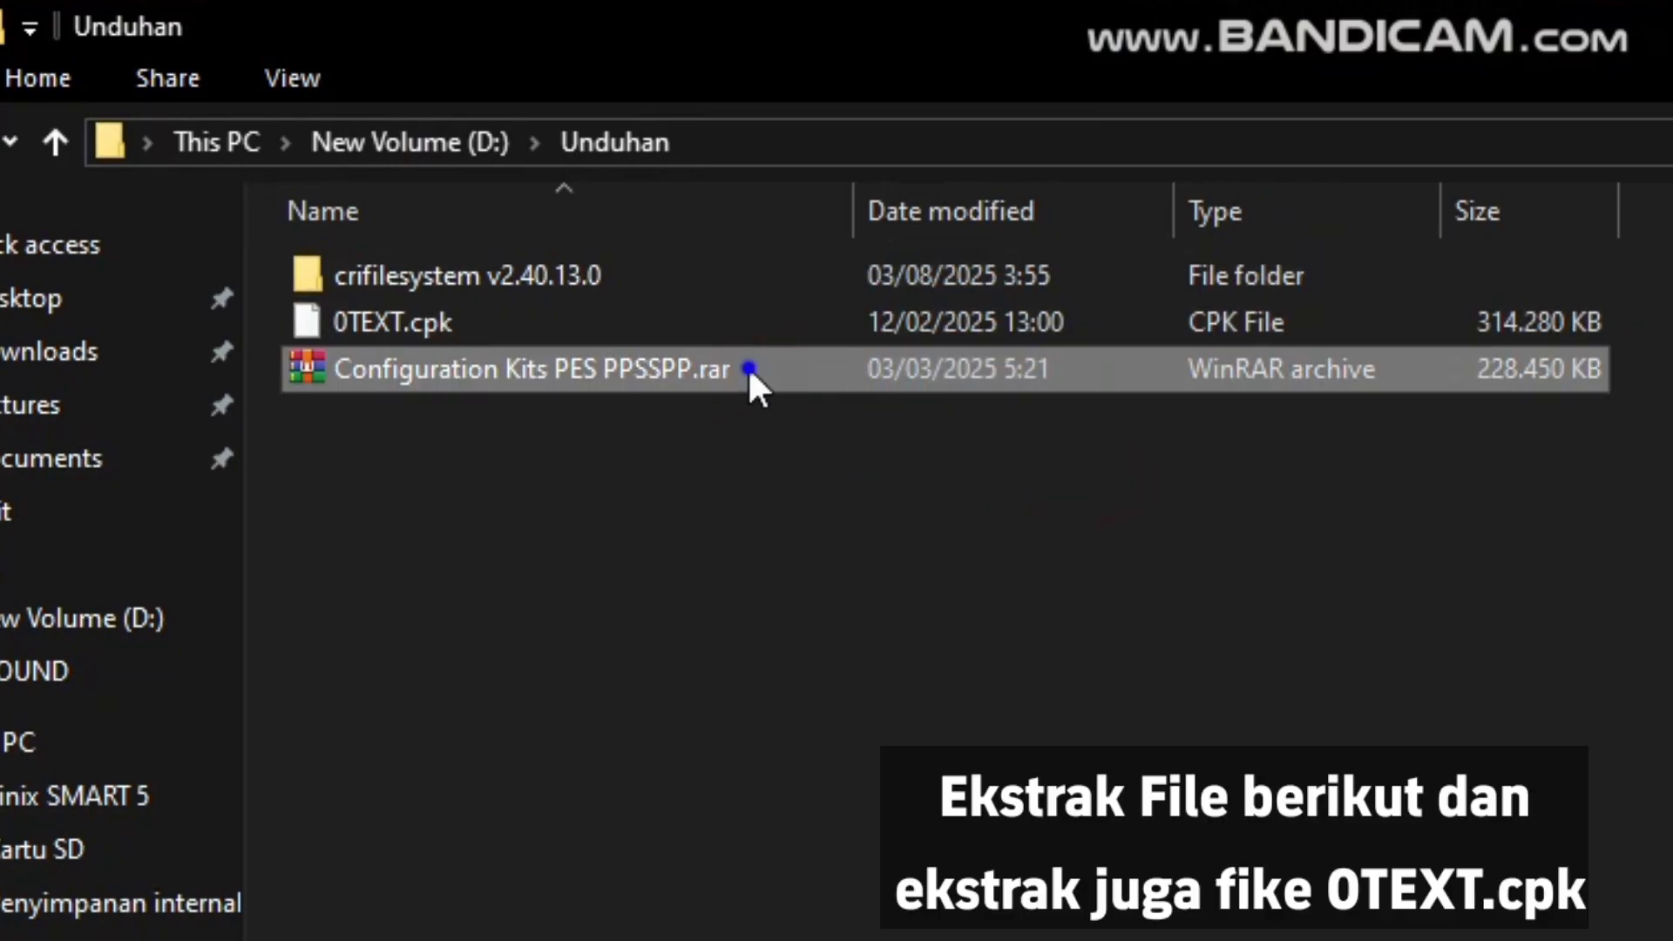
right_click(748, 364)
click(922, 544)
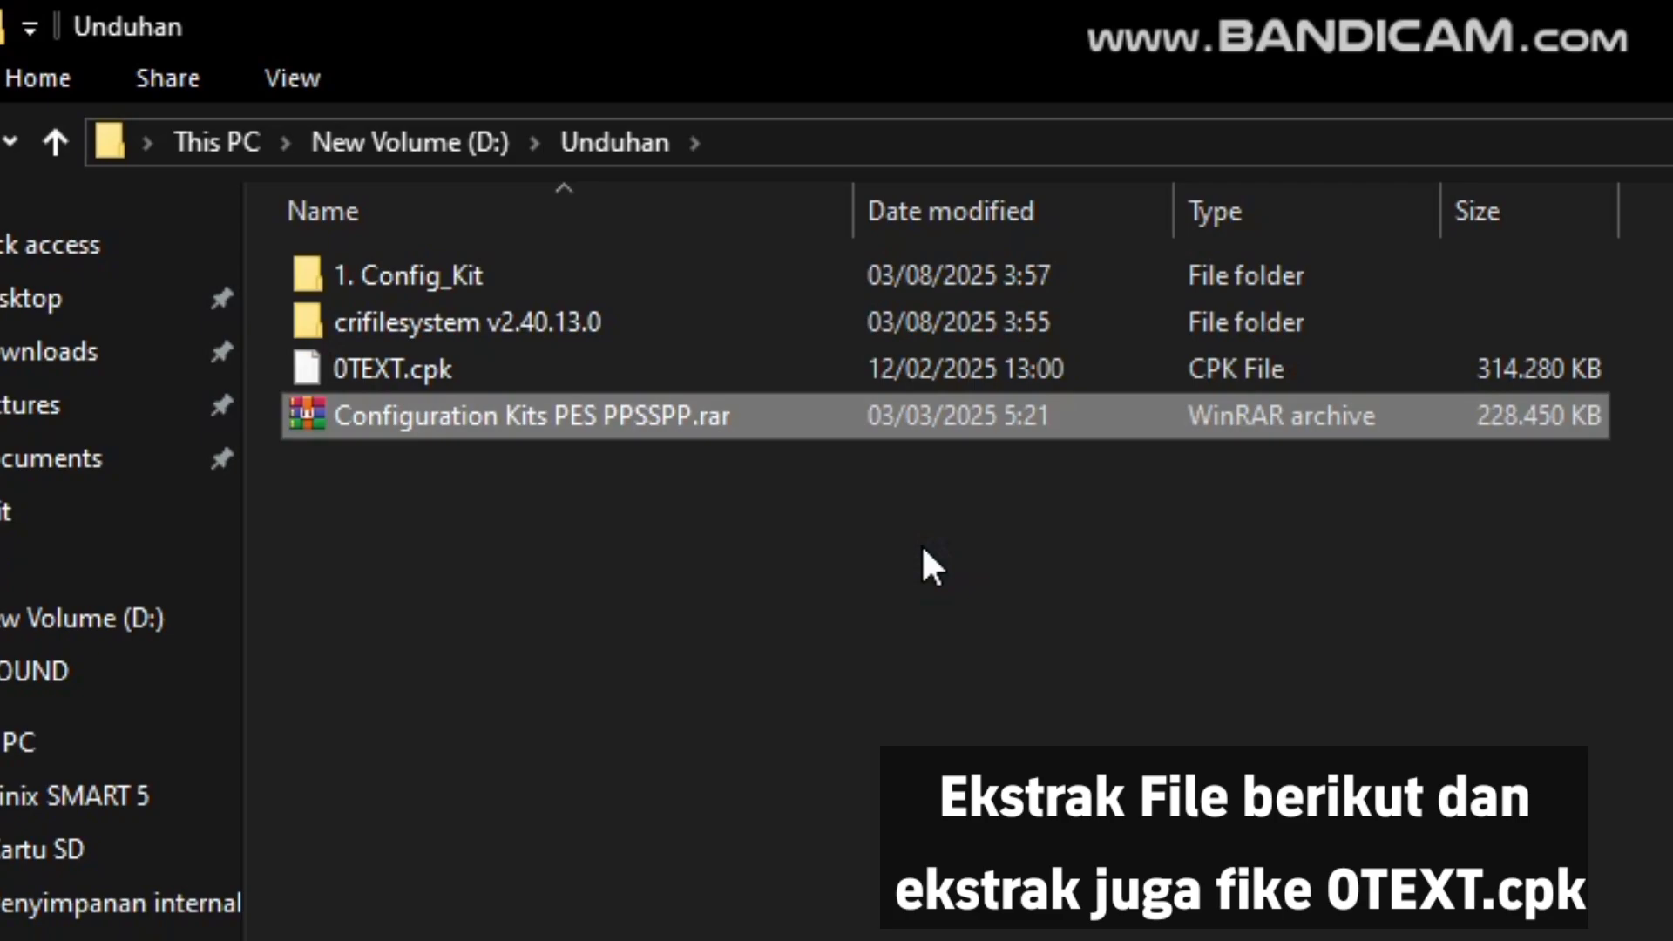
Step: Launch CriPackedFileMaker.exe from the crifilesystem v2.40.13.0 folder and load 0TEXT.cpk from the Unduhan folder into it
double_click(551, 319)
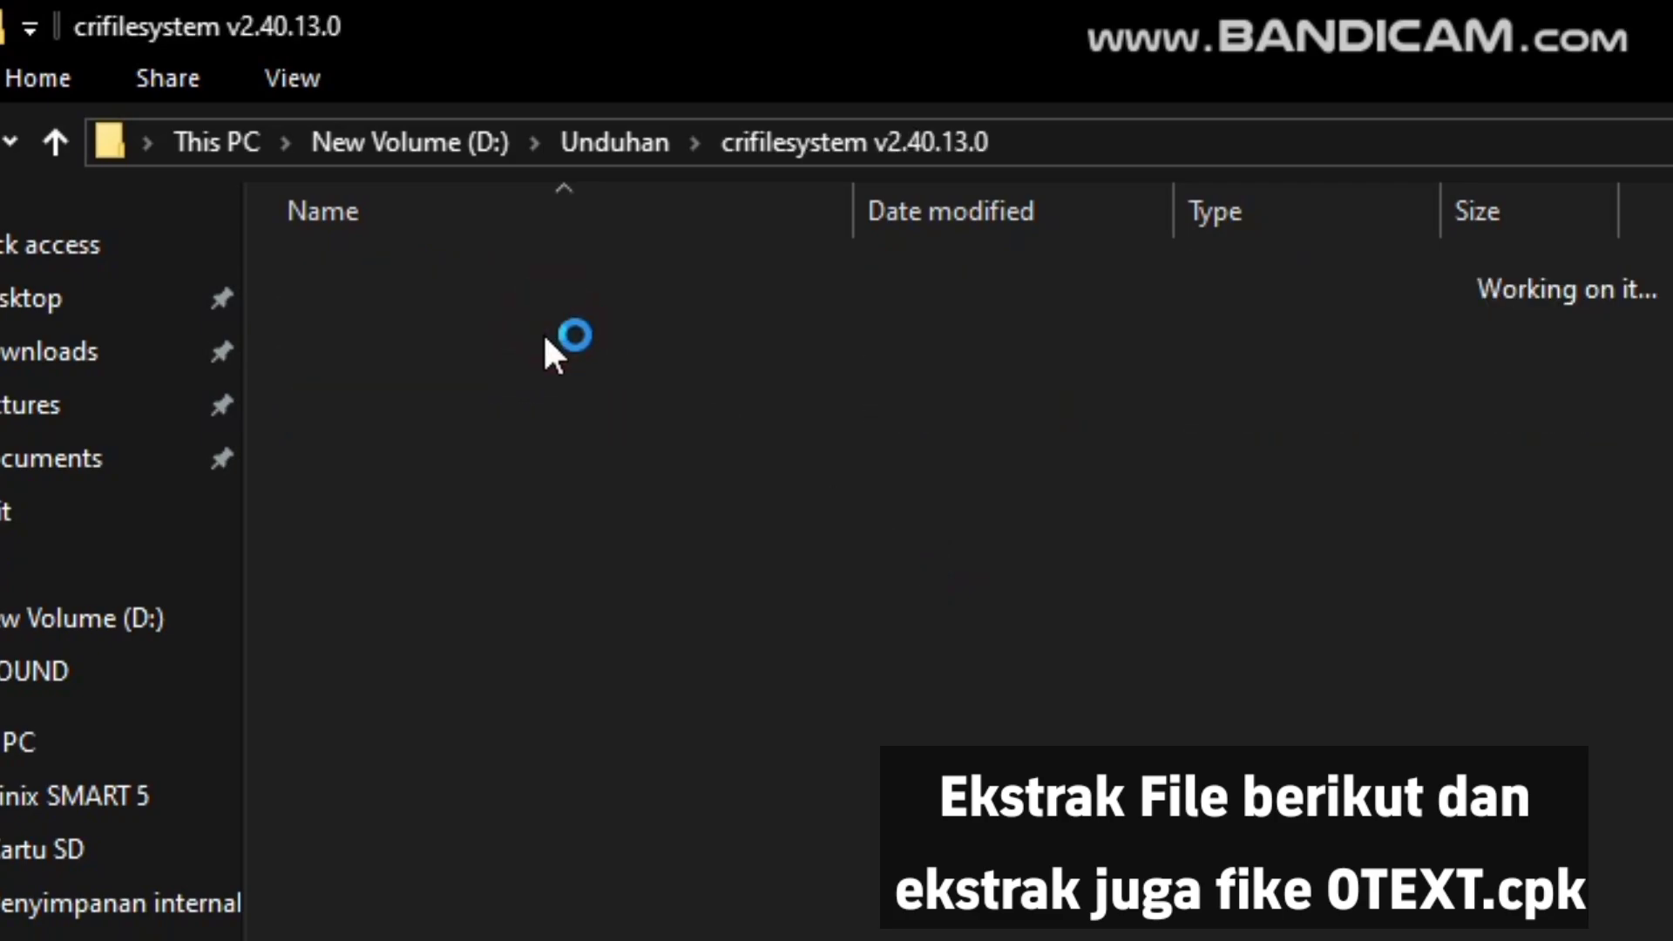
click(514, 737)
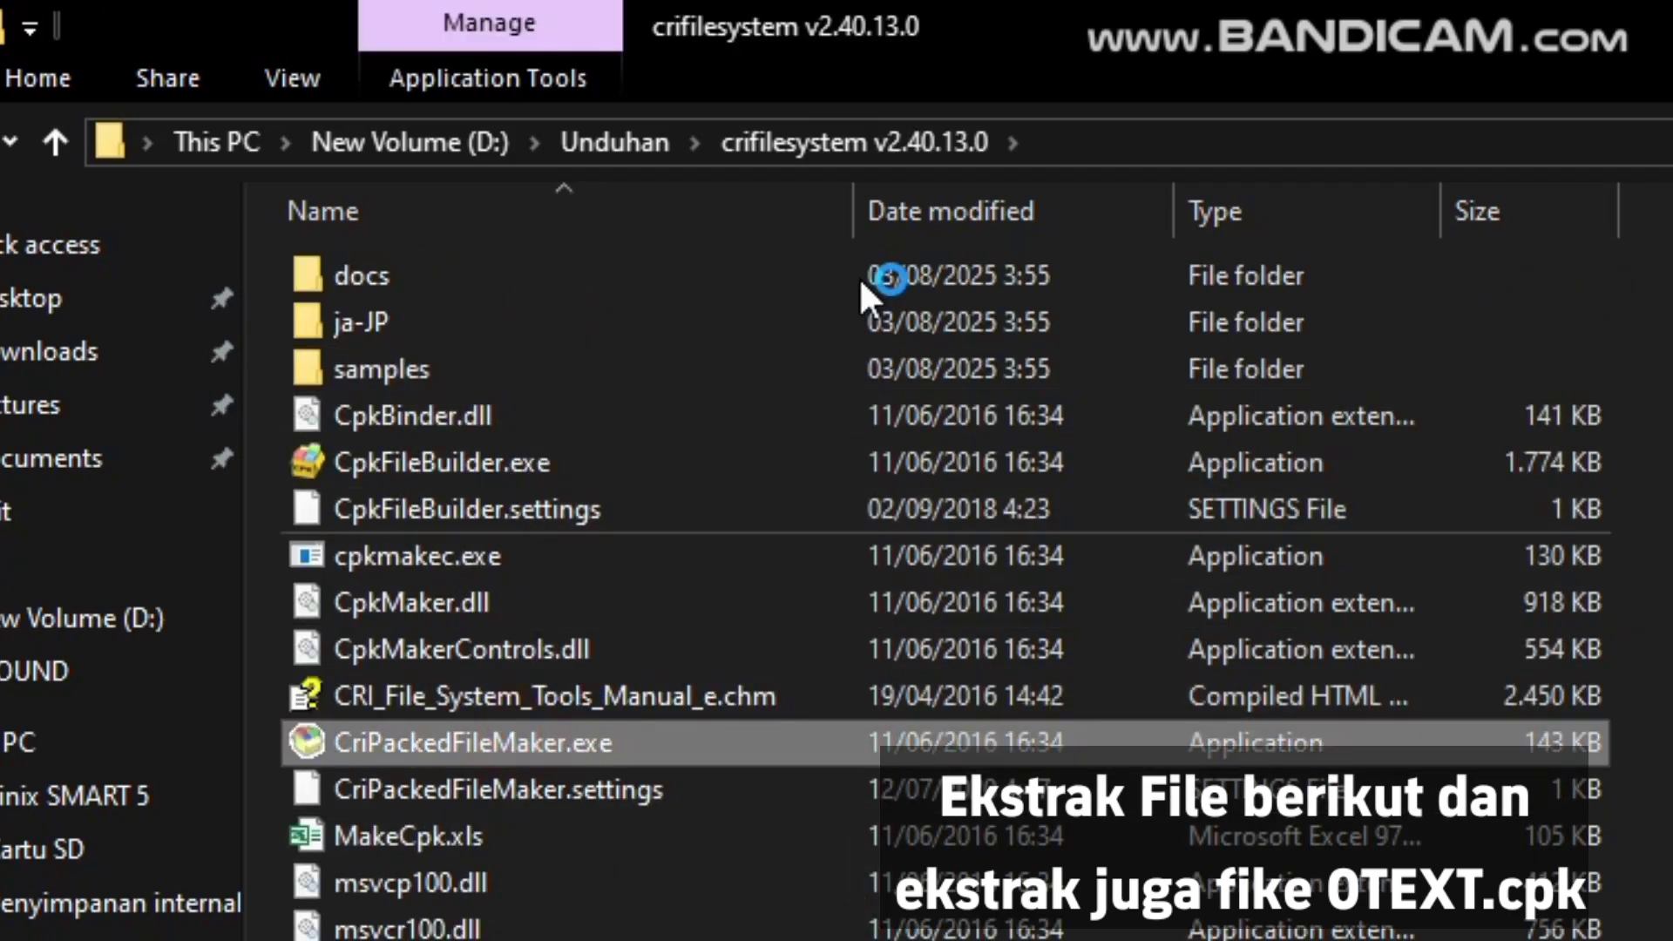
click(639, 141)
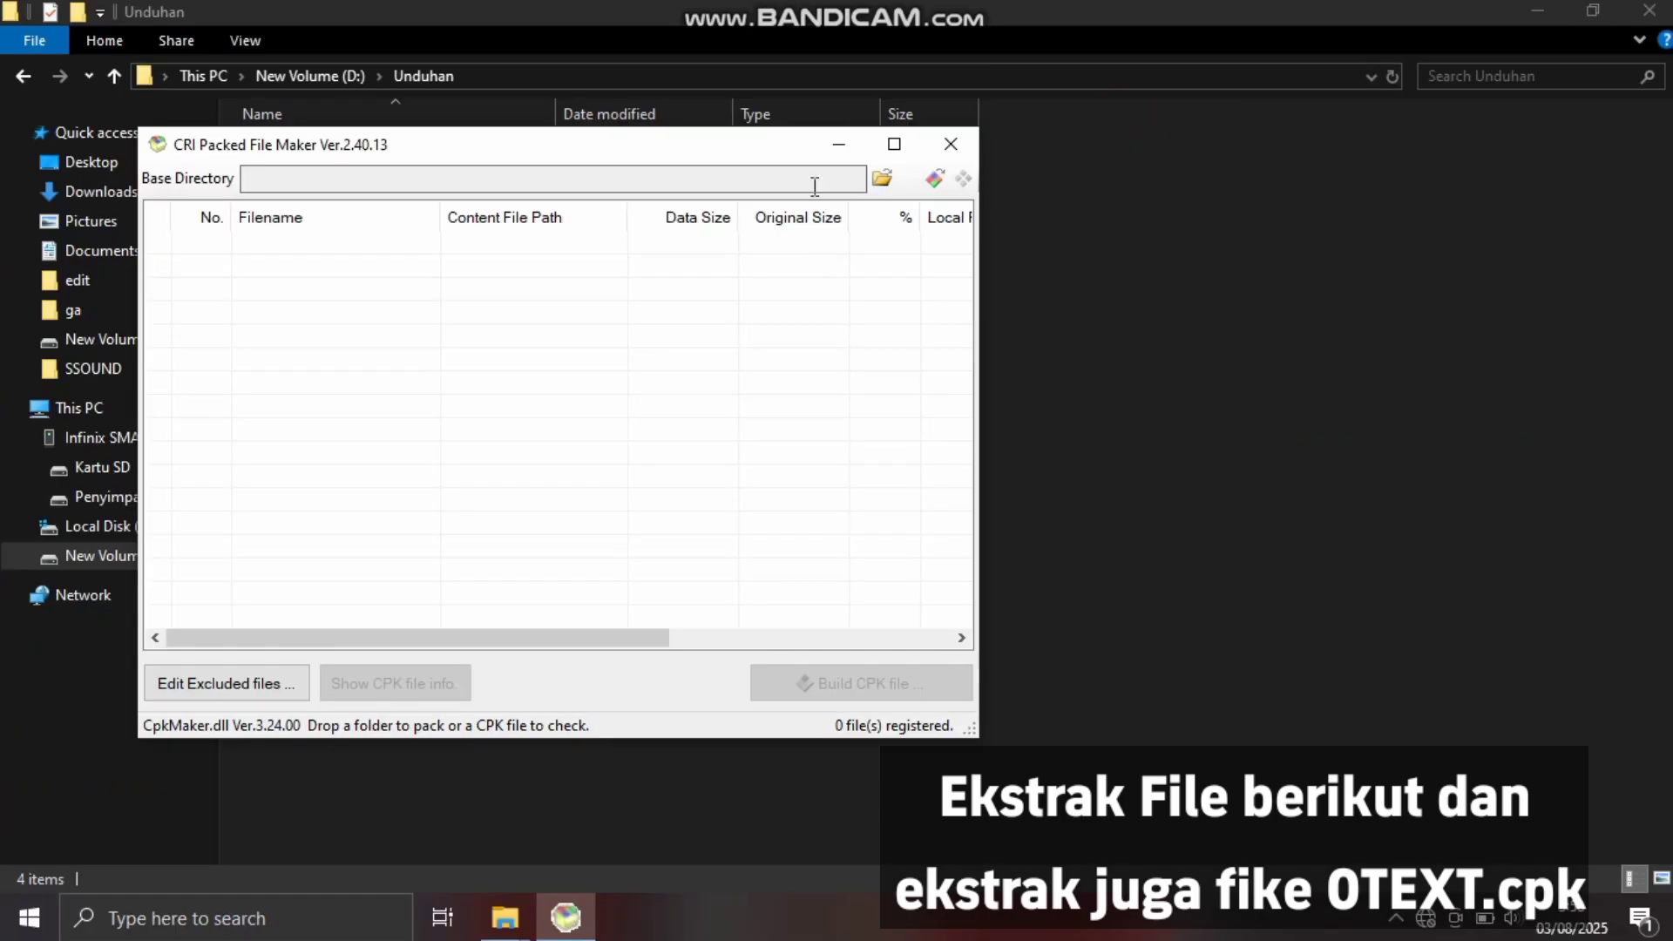
drag(1264, 255, 1672, 264)
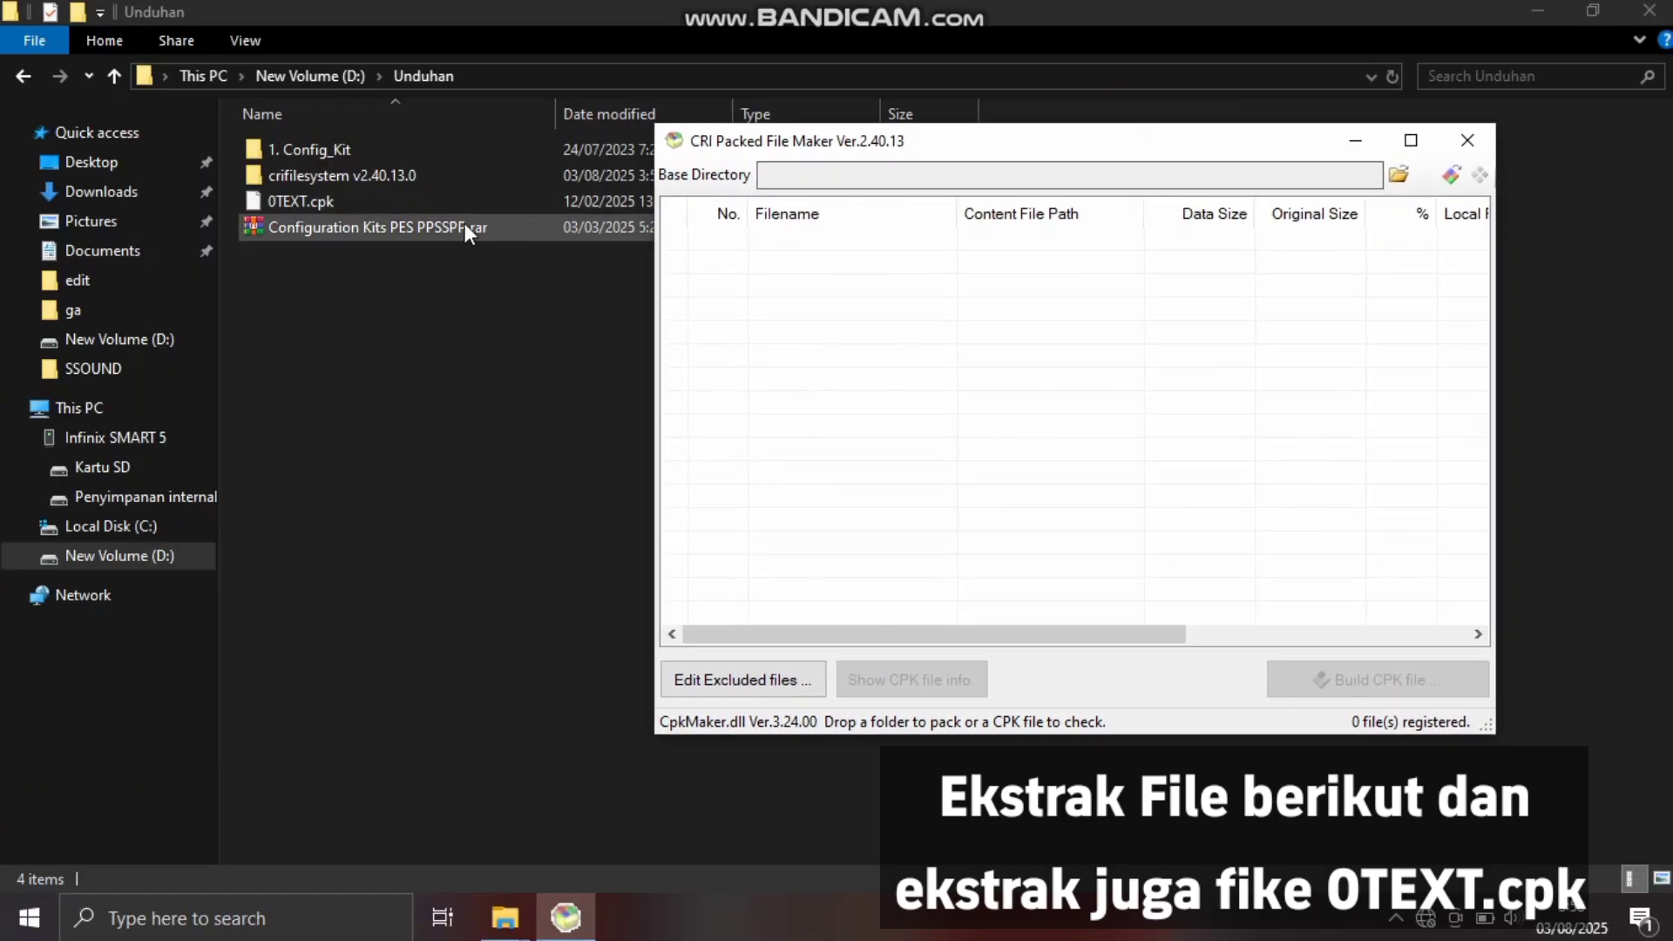
drag(282, 204, 850, 342)
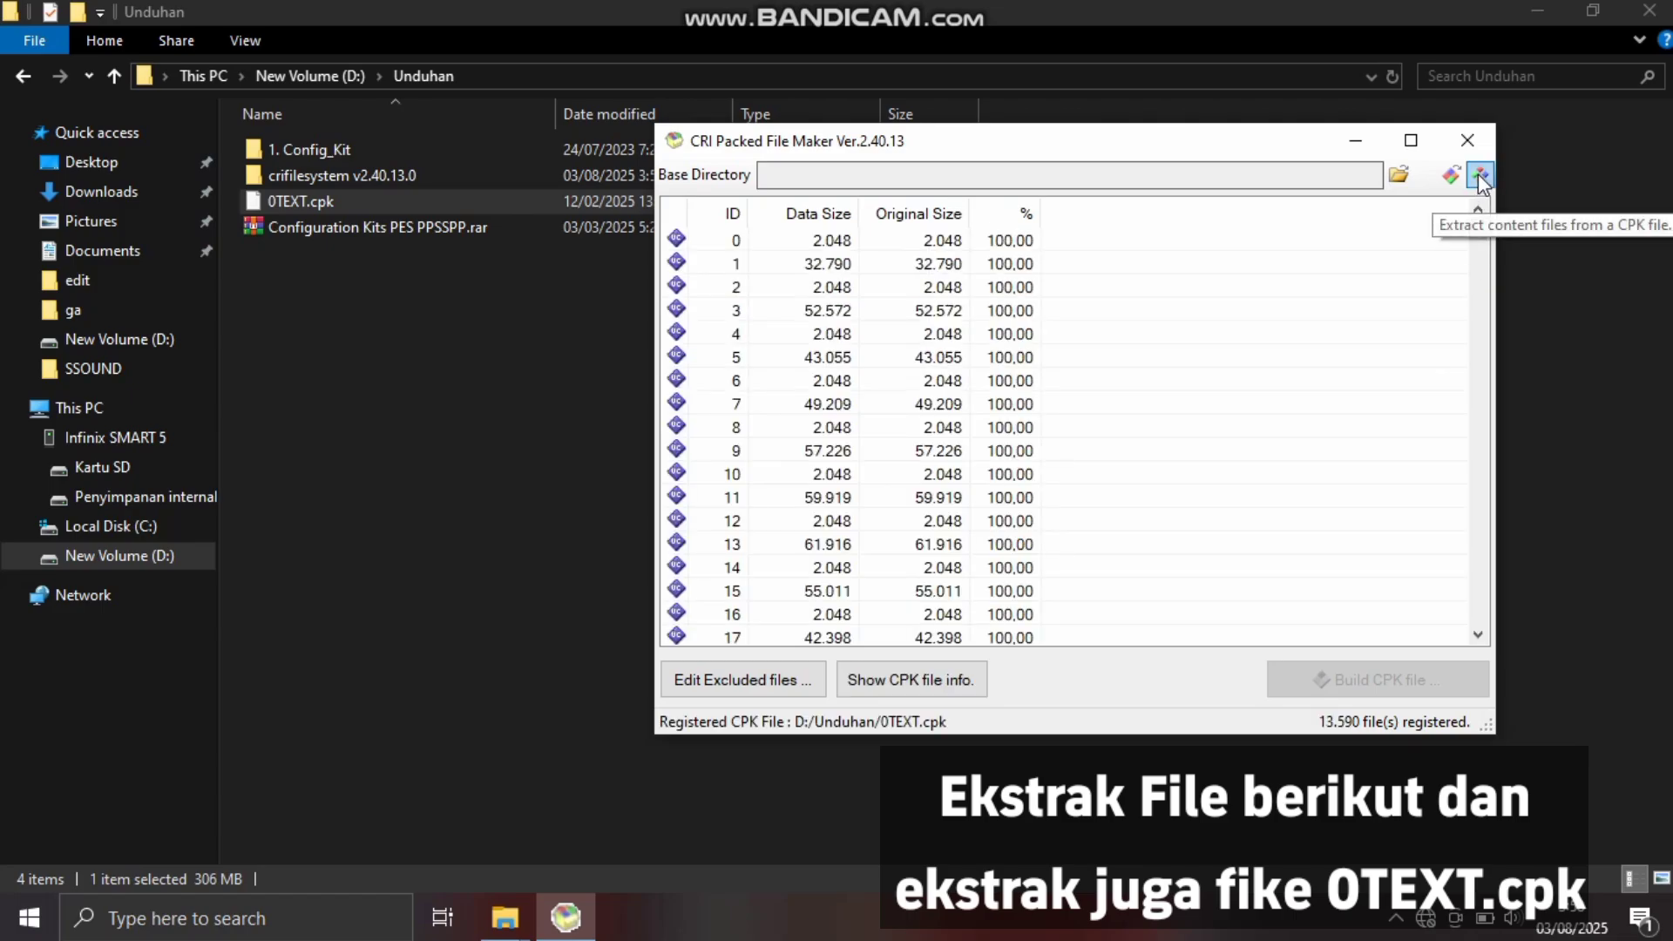
Step: Start extracting the CPK's content files and create a destination folder named 0TEXT inside Unduhan on drive D
click(1479, 175)
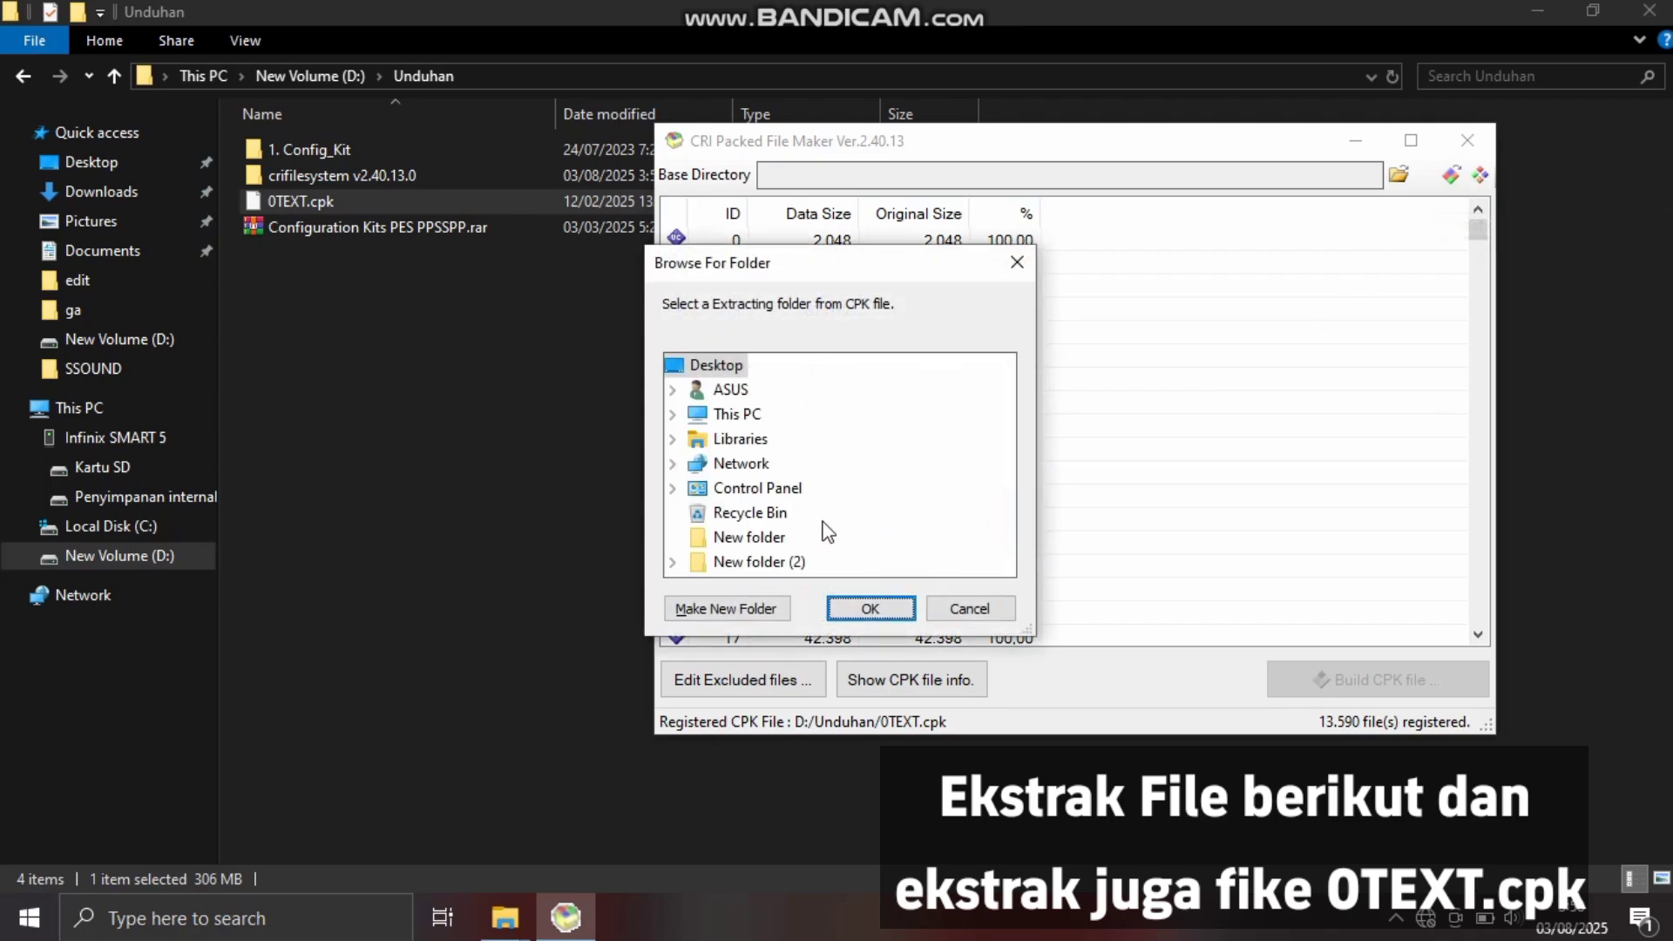
click(736, 414)
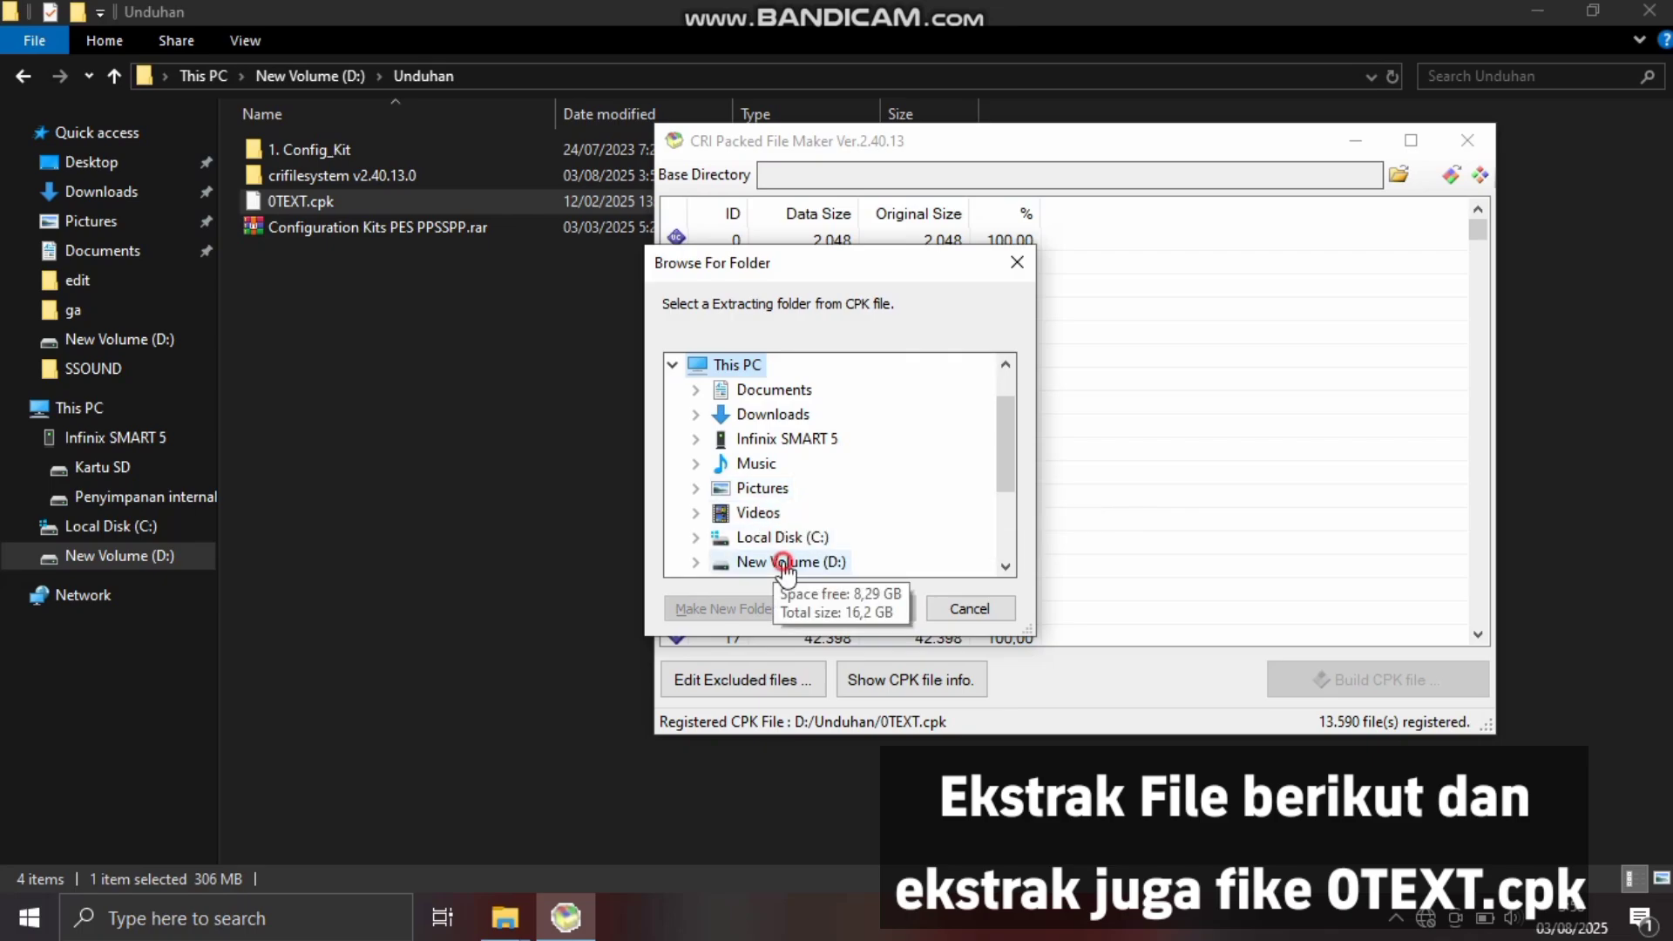
click(767, 561)
click(798, 561)
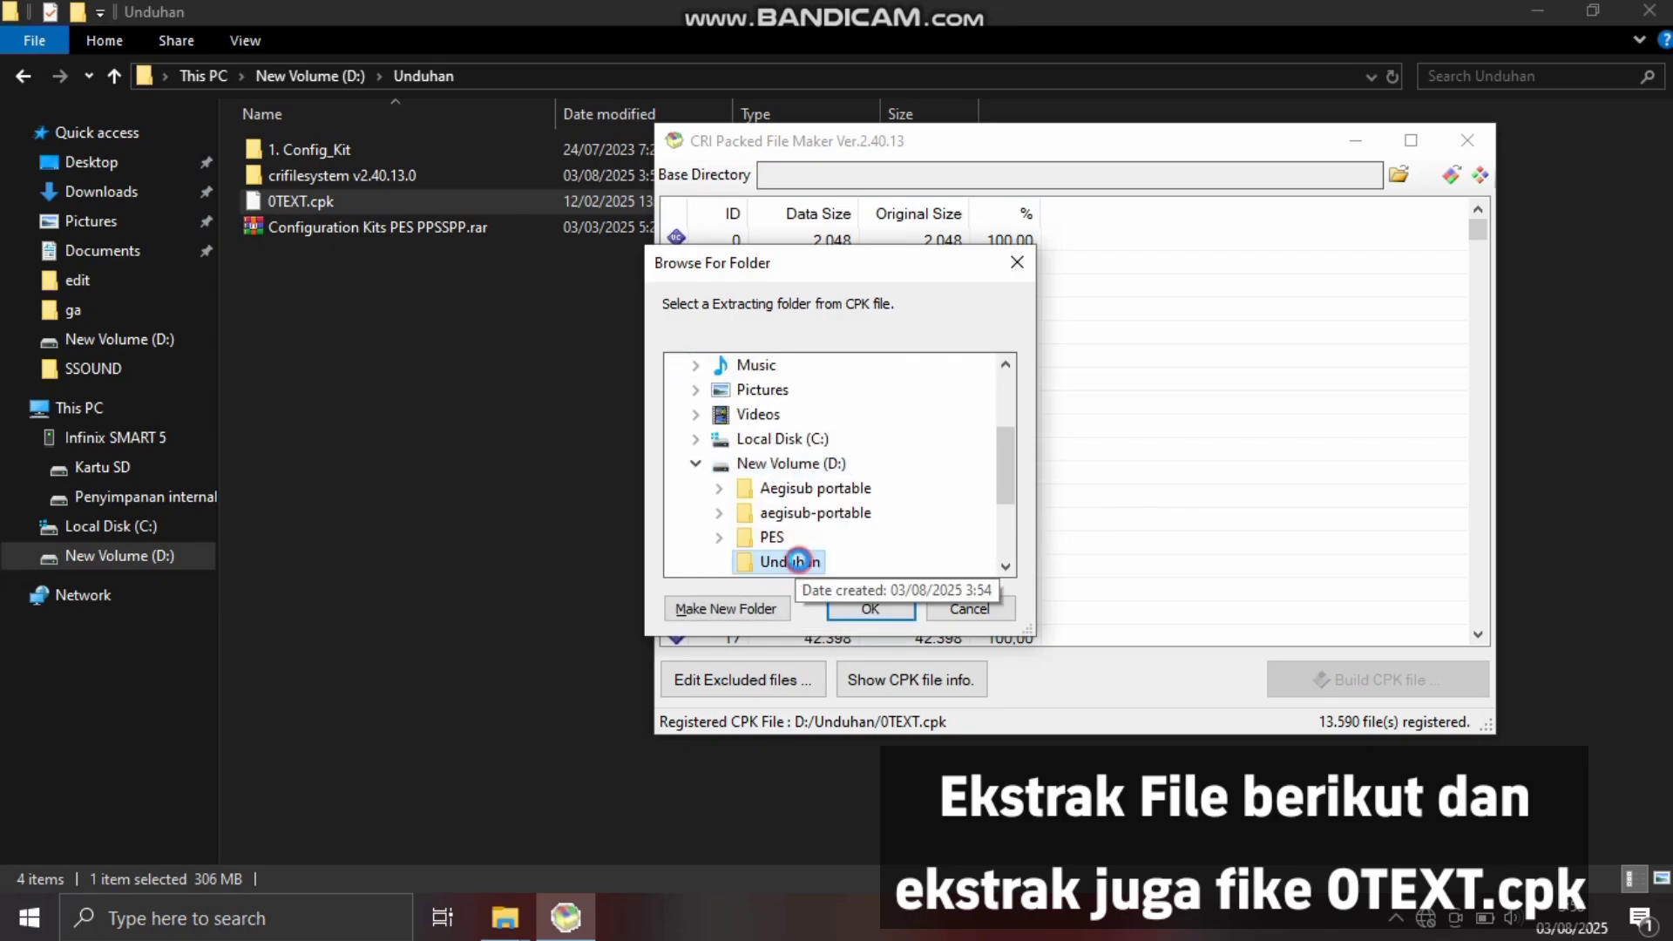
click(767, 609)
text(0)
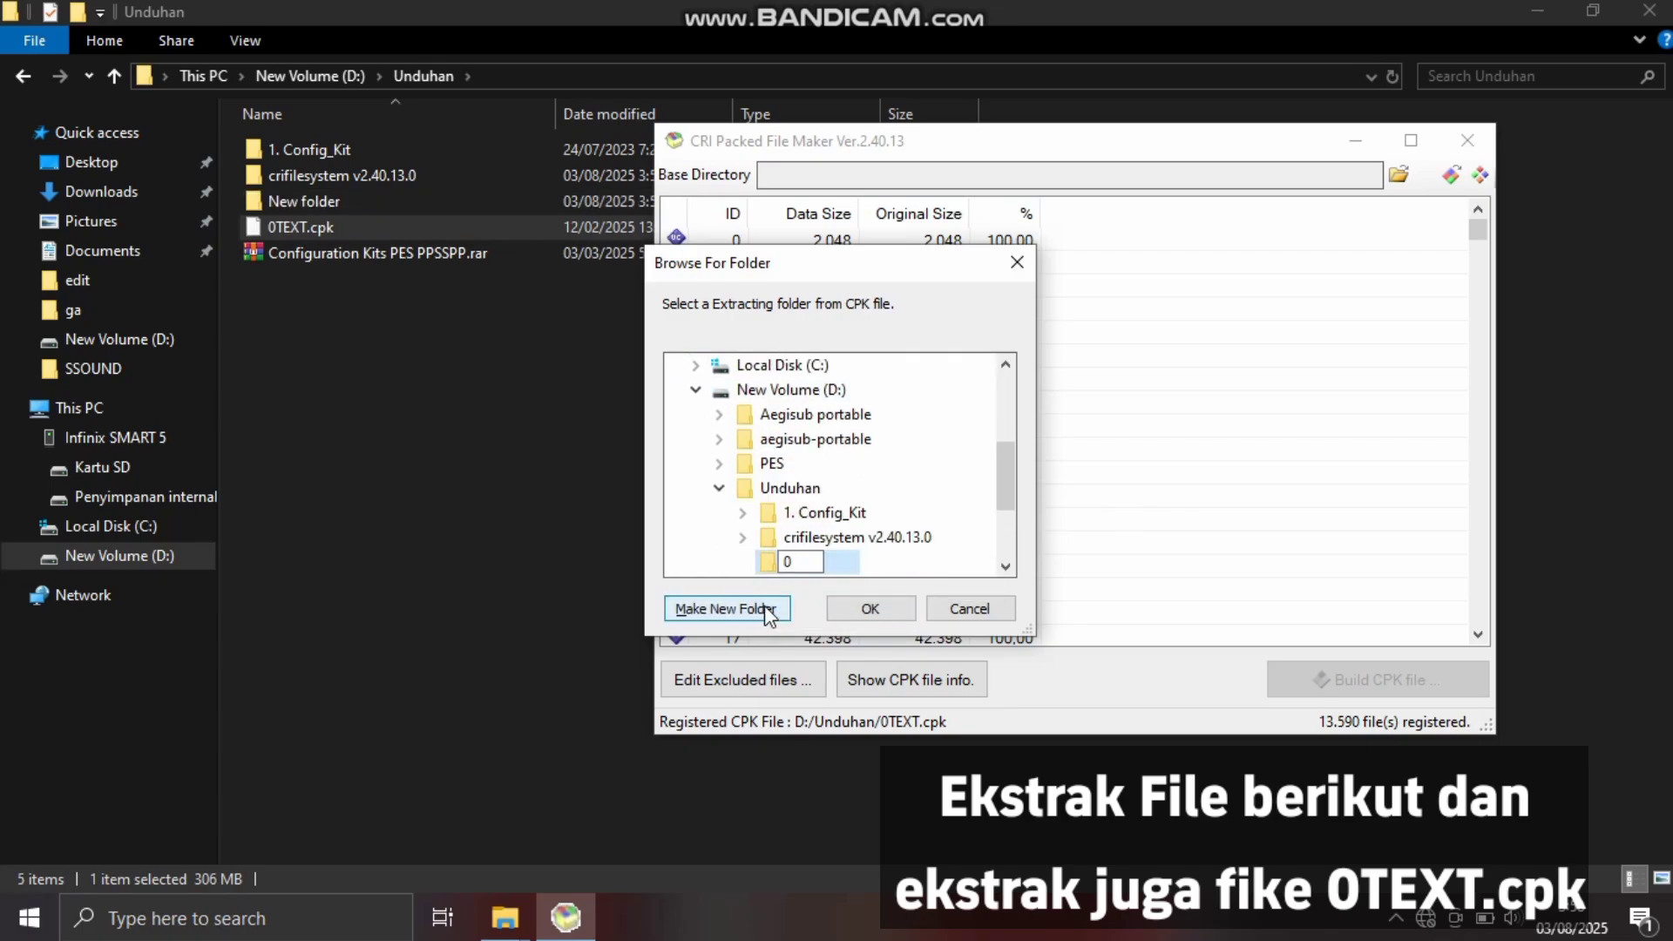
text(TEXT)
click(934, 562)
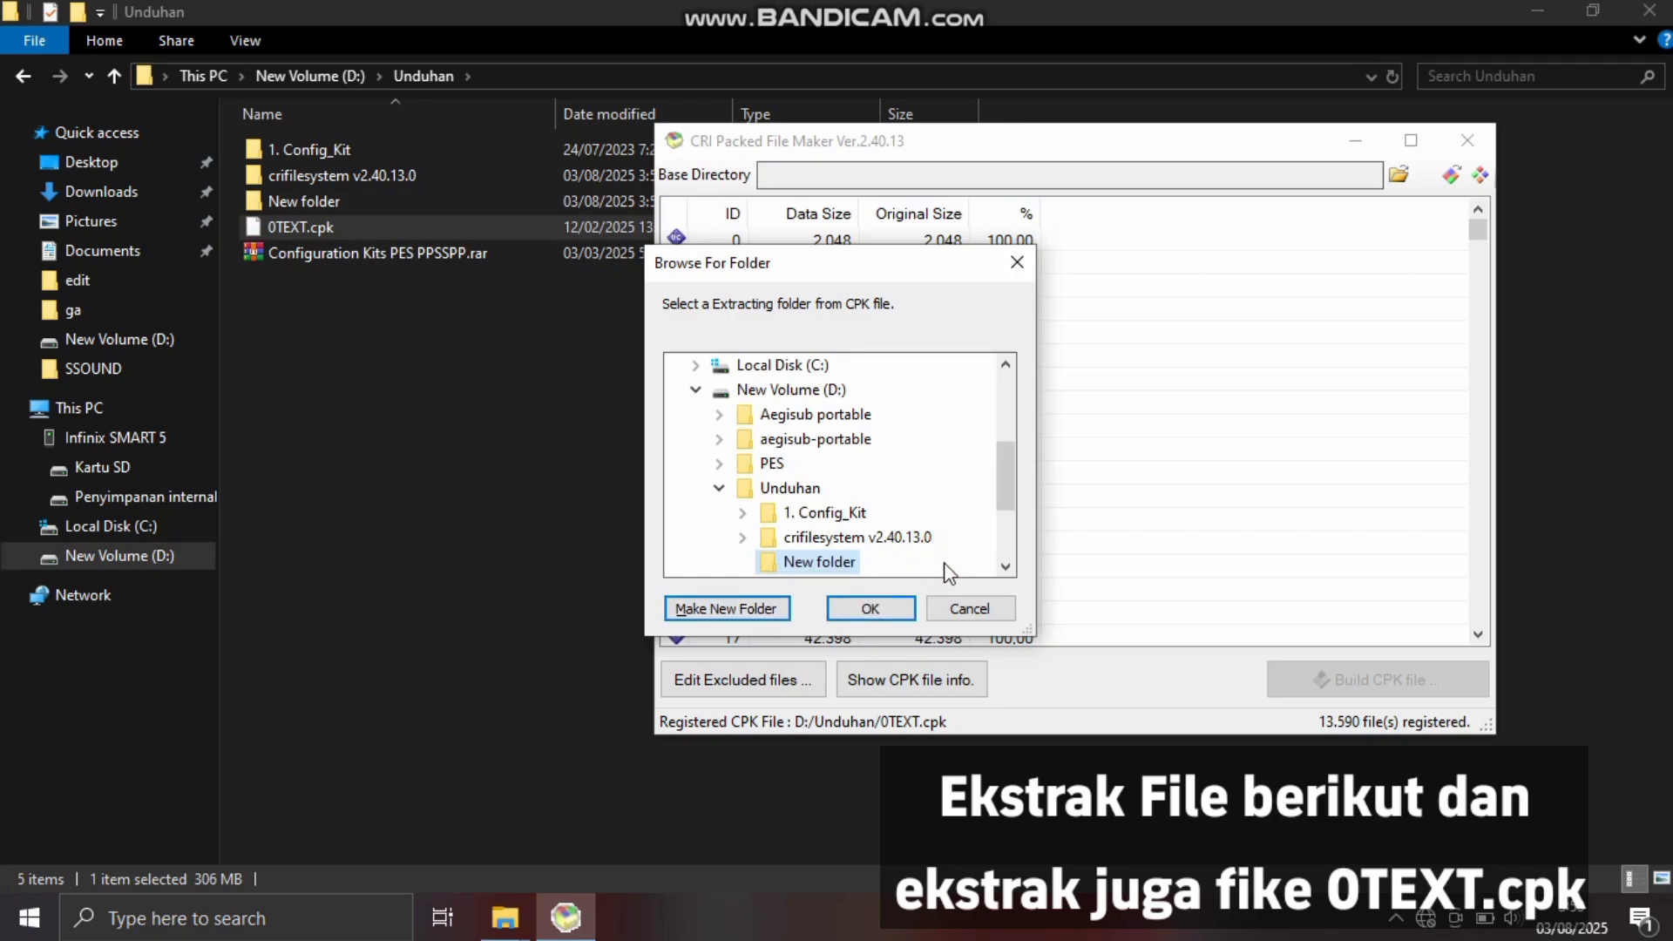
Step: Extract the CPK's internal files to D:\Unduhan\0TEXT and dismiss the completion message
click(867, 607)
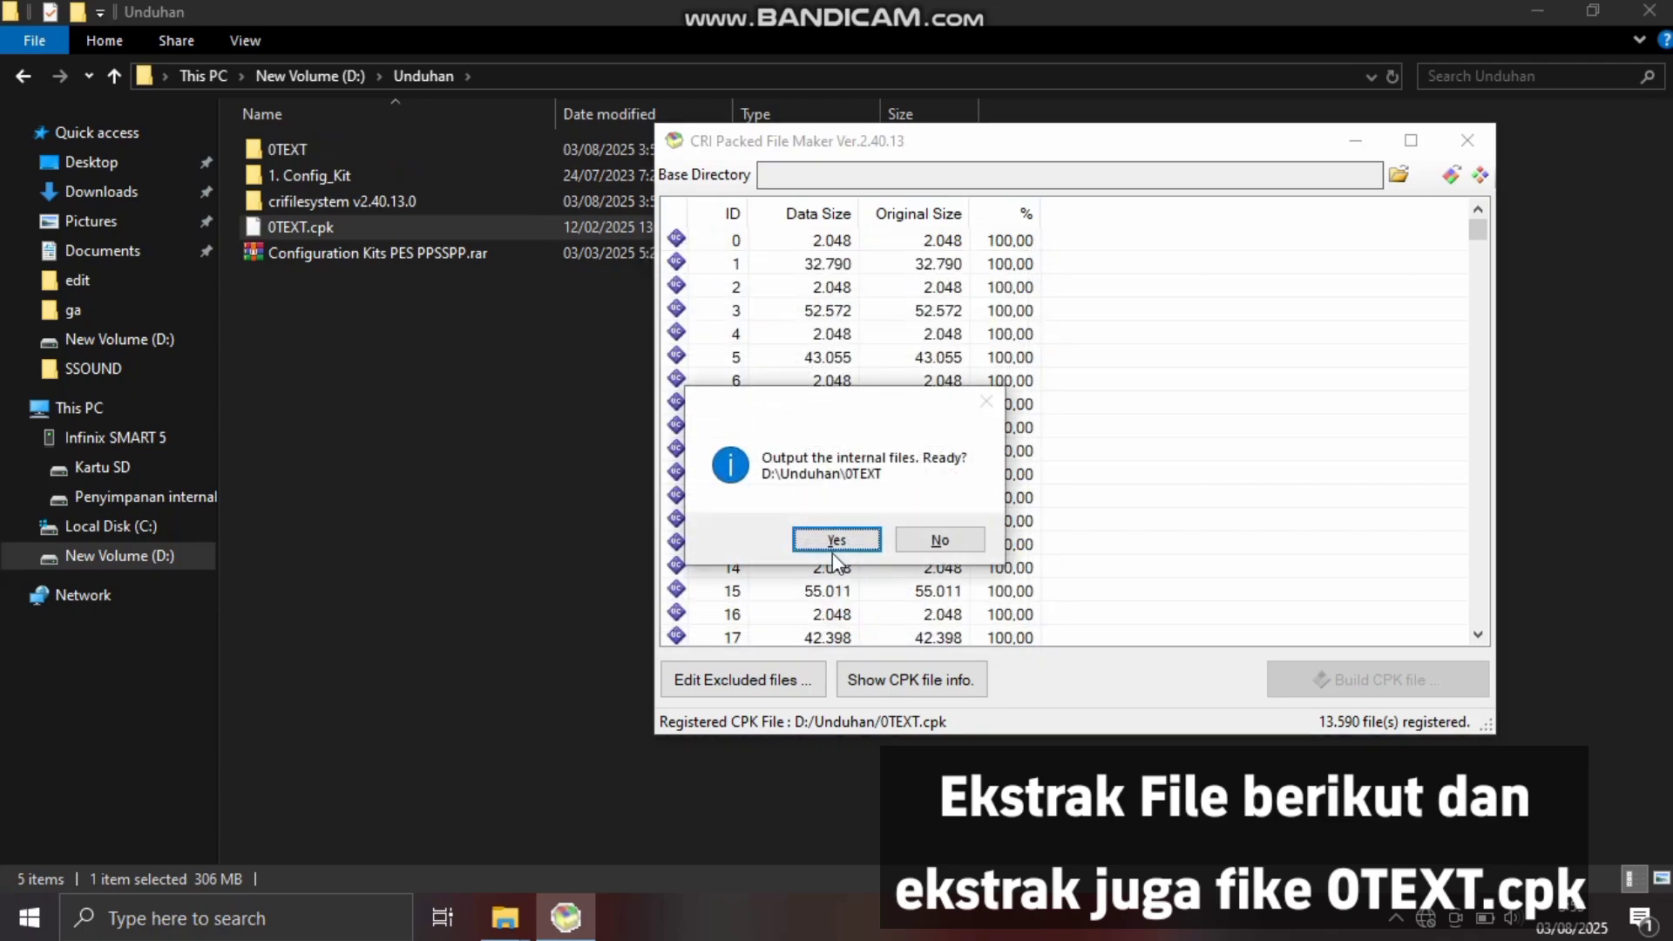
click(834, 547)
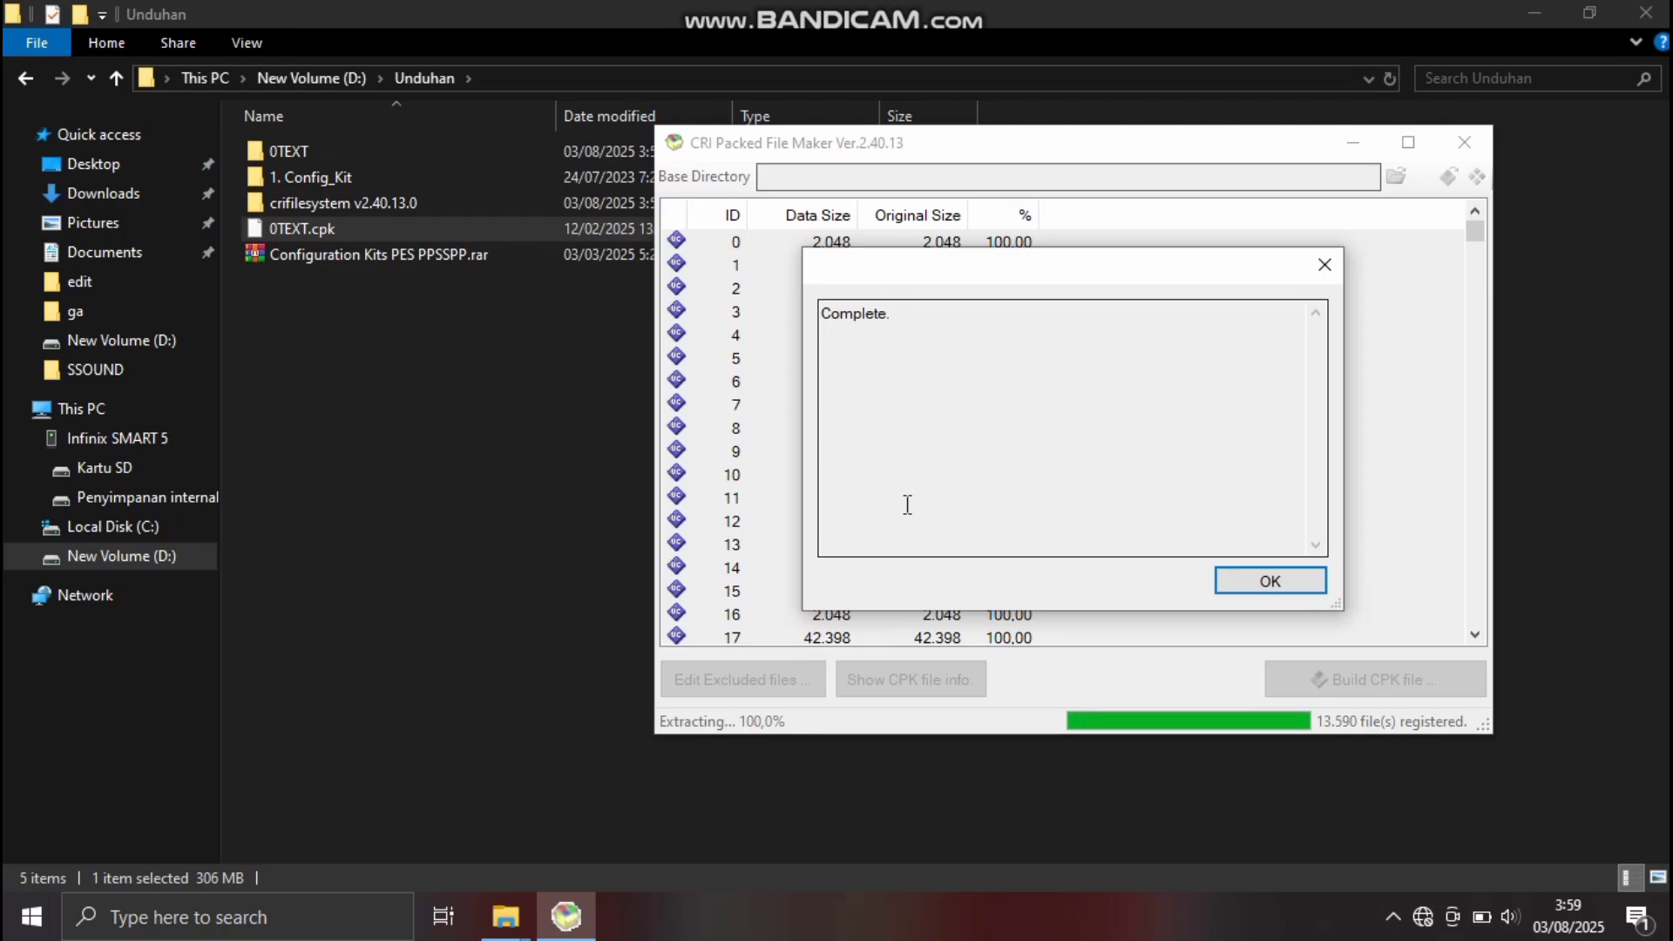
key(Return)
click(448, 500)
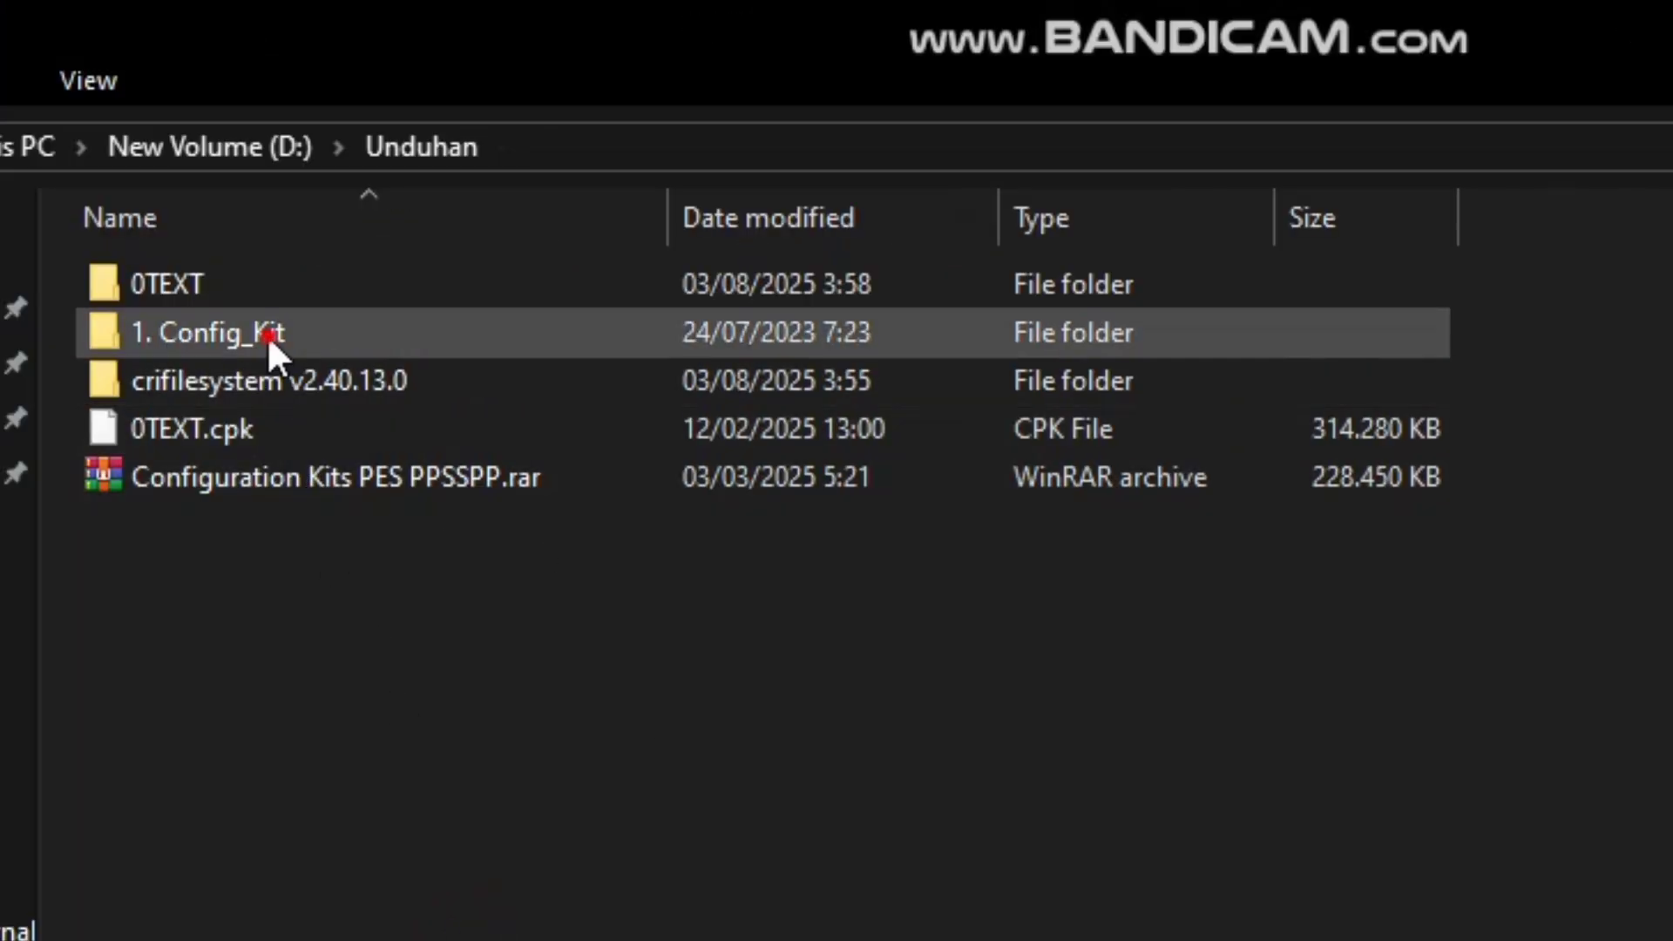
Step: Within 1. Config_Kit, open the Harus pasang ini di 0TEXT folder under 05. Manset Model (Update), New Cetakan Kit Fix Manset
double_click(364, 331)
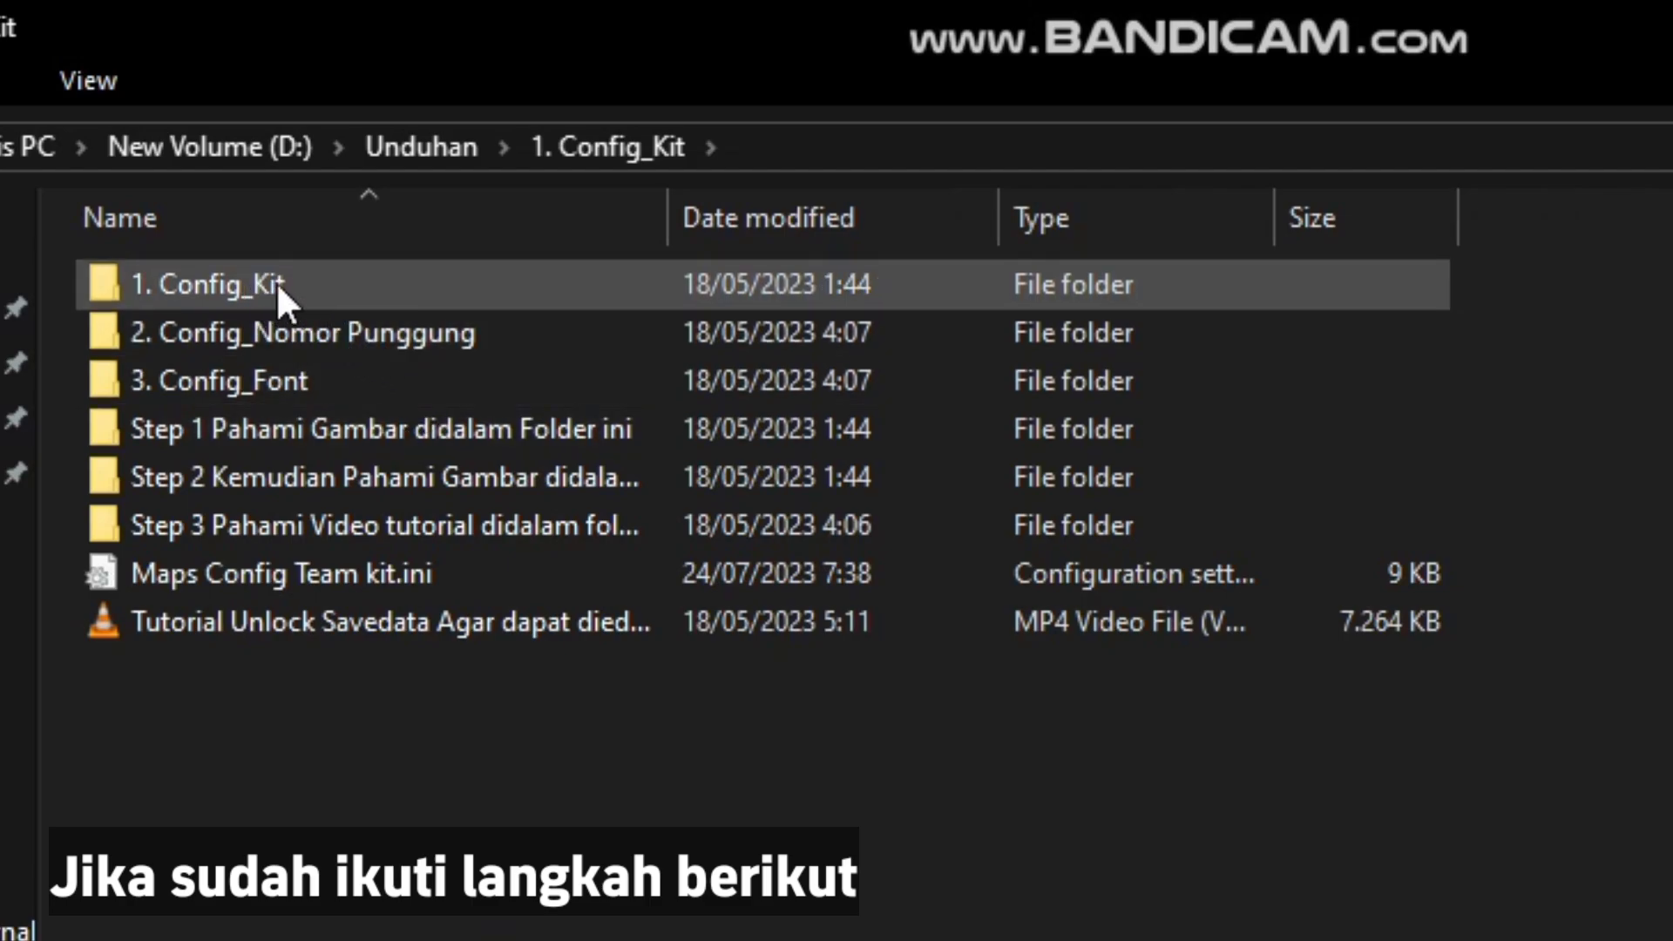
double_click(275, 281)
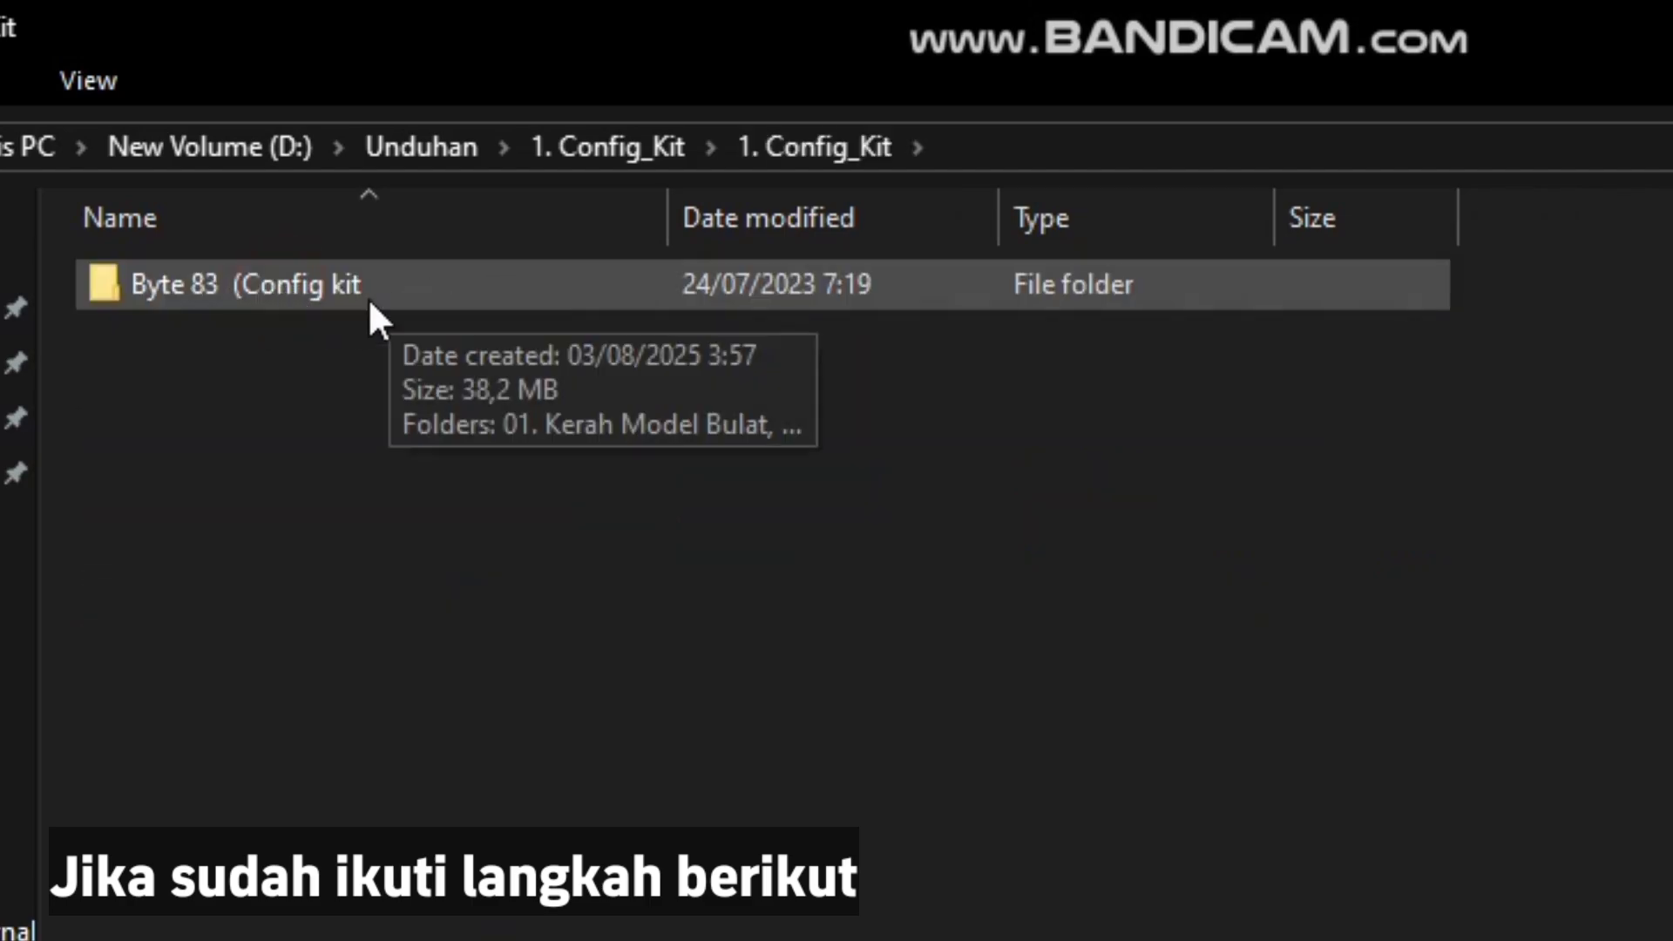
double_click(353, 305)
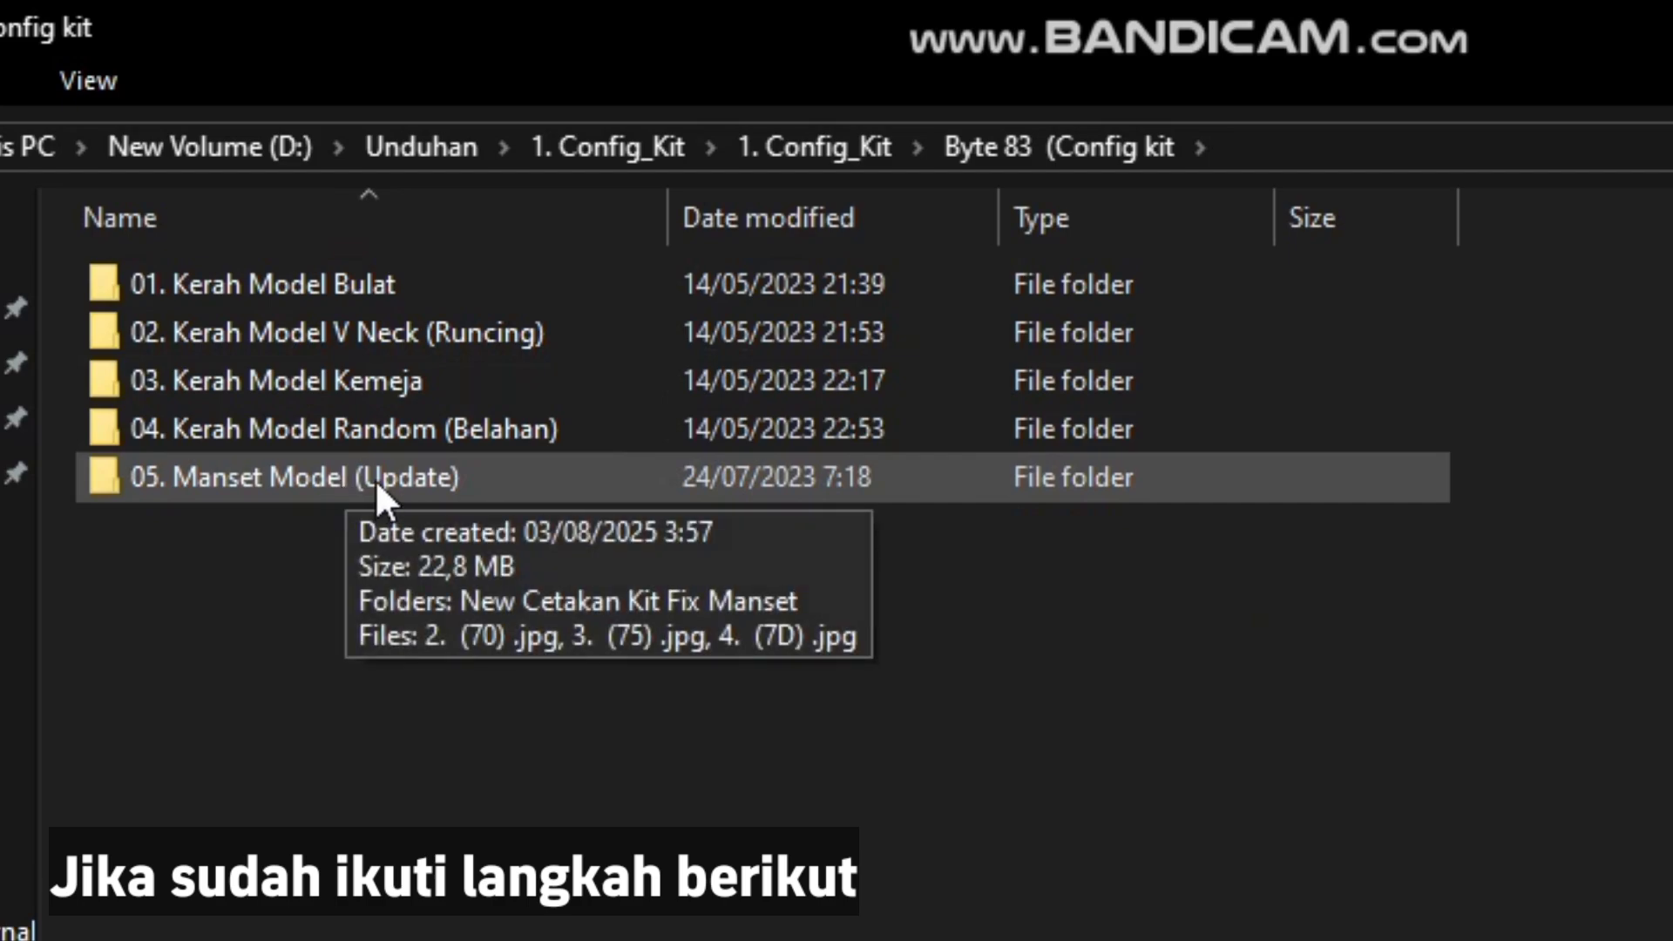
double_click(483, 475)
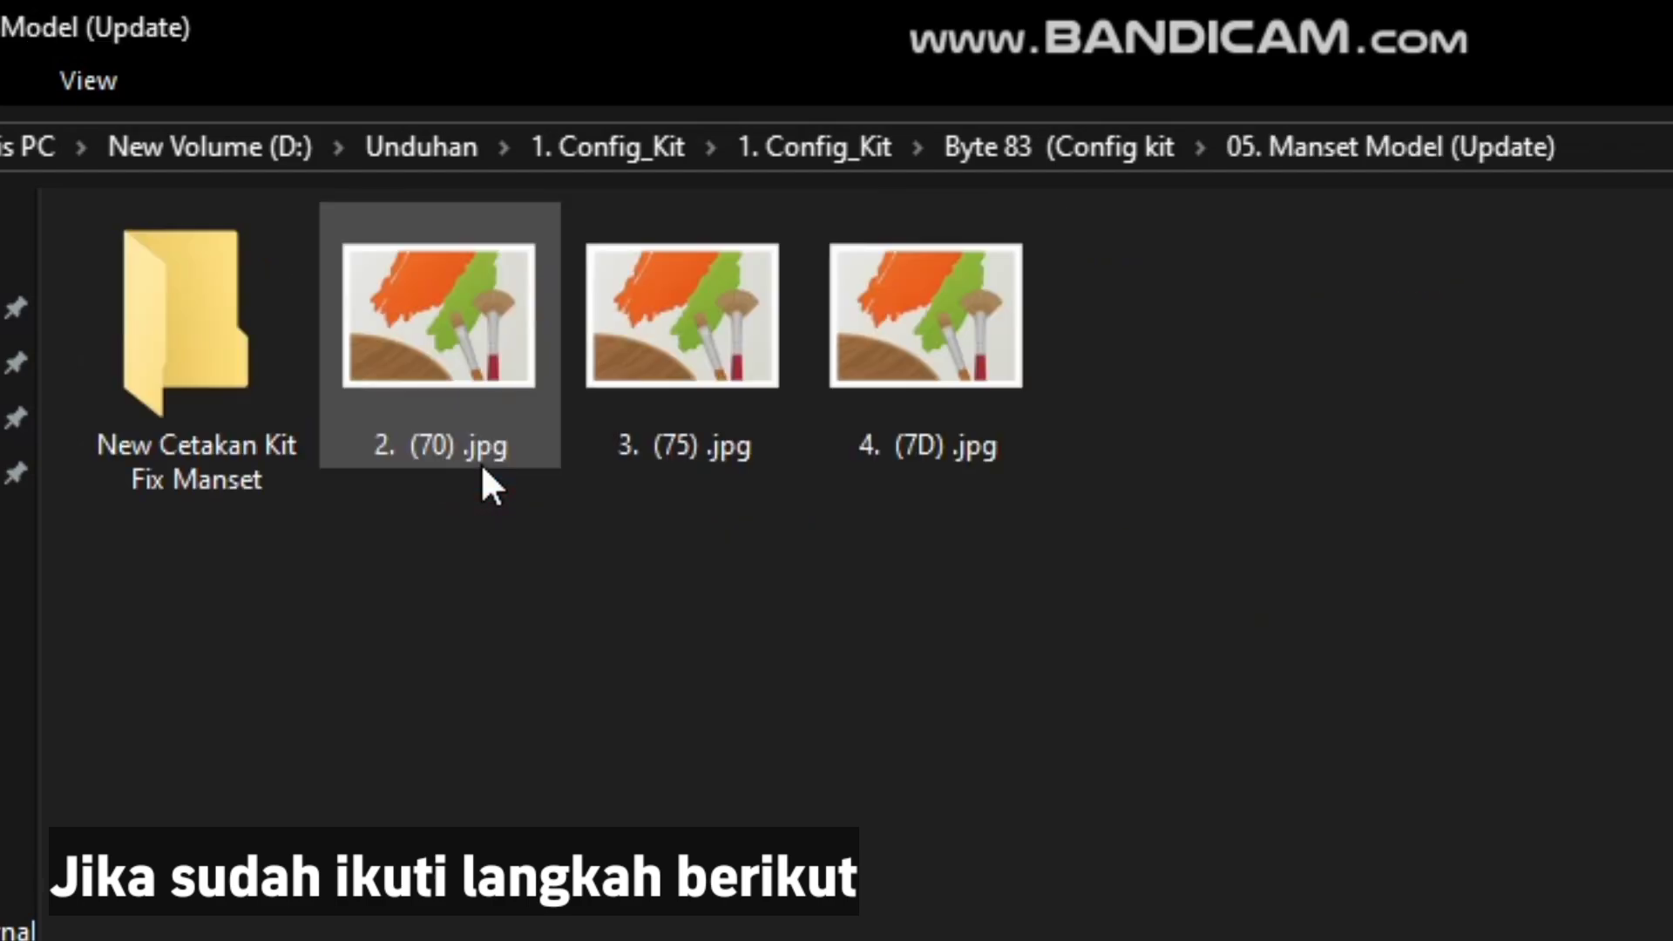
double_click(166, 380)
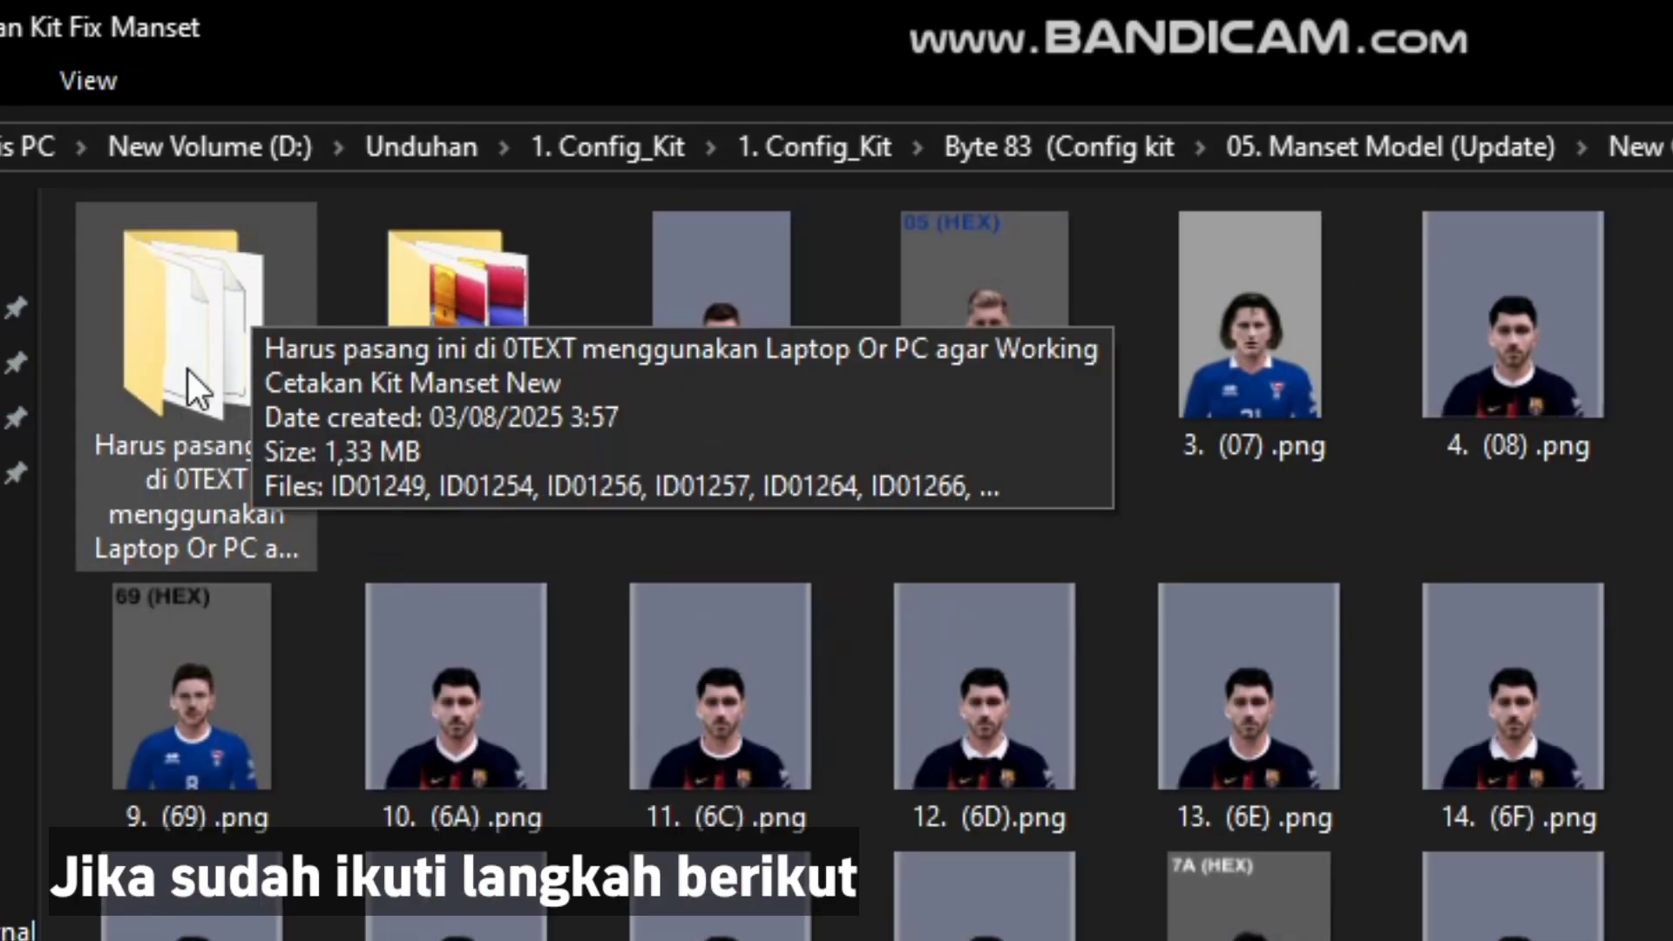
double_click(199, 371)
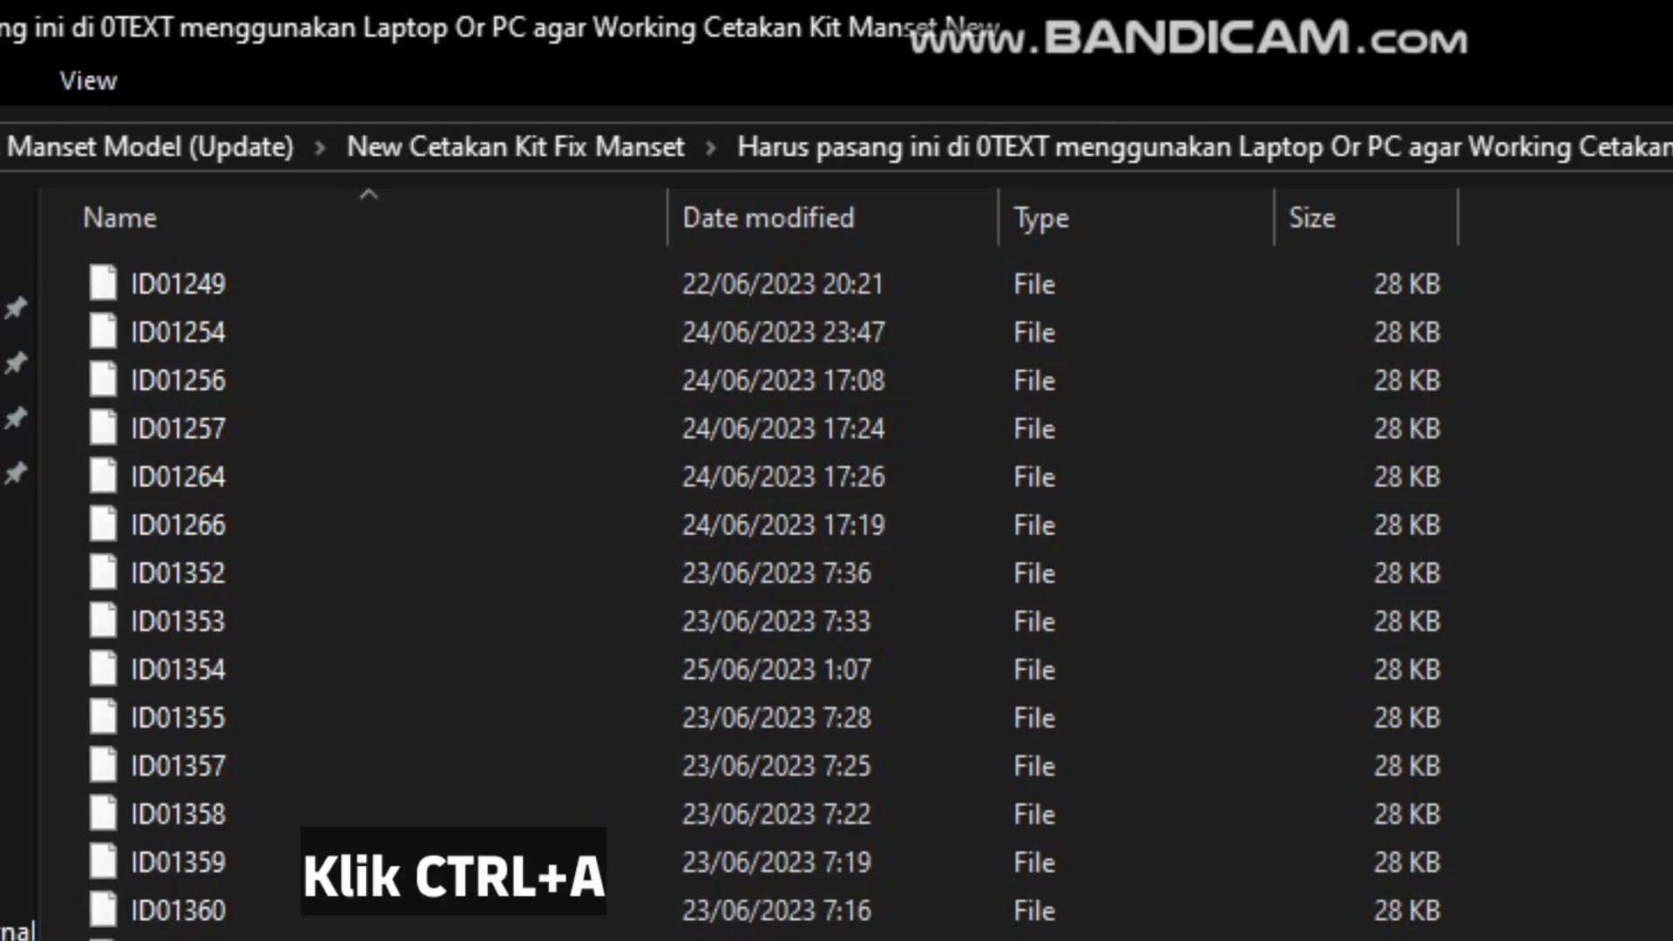
Step: Move all the manset ID files into the Unduhan\0TEXT folder, replacing the files with the same names
key(ctrl+a)
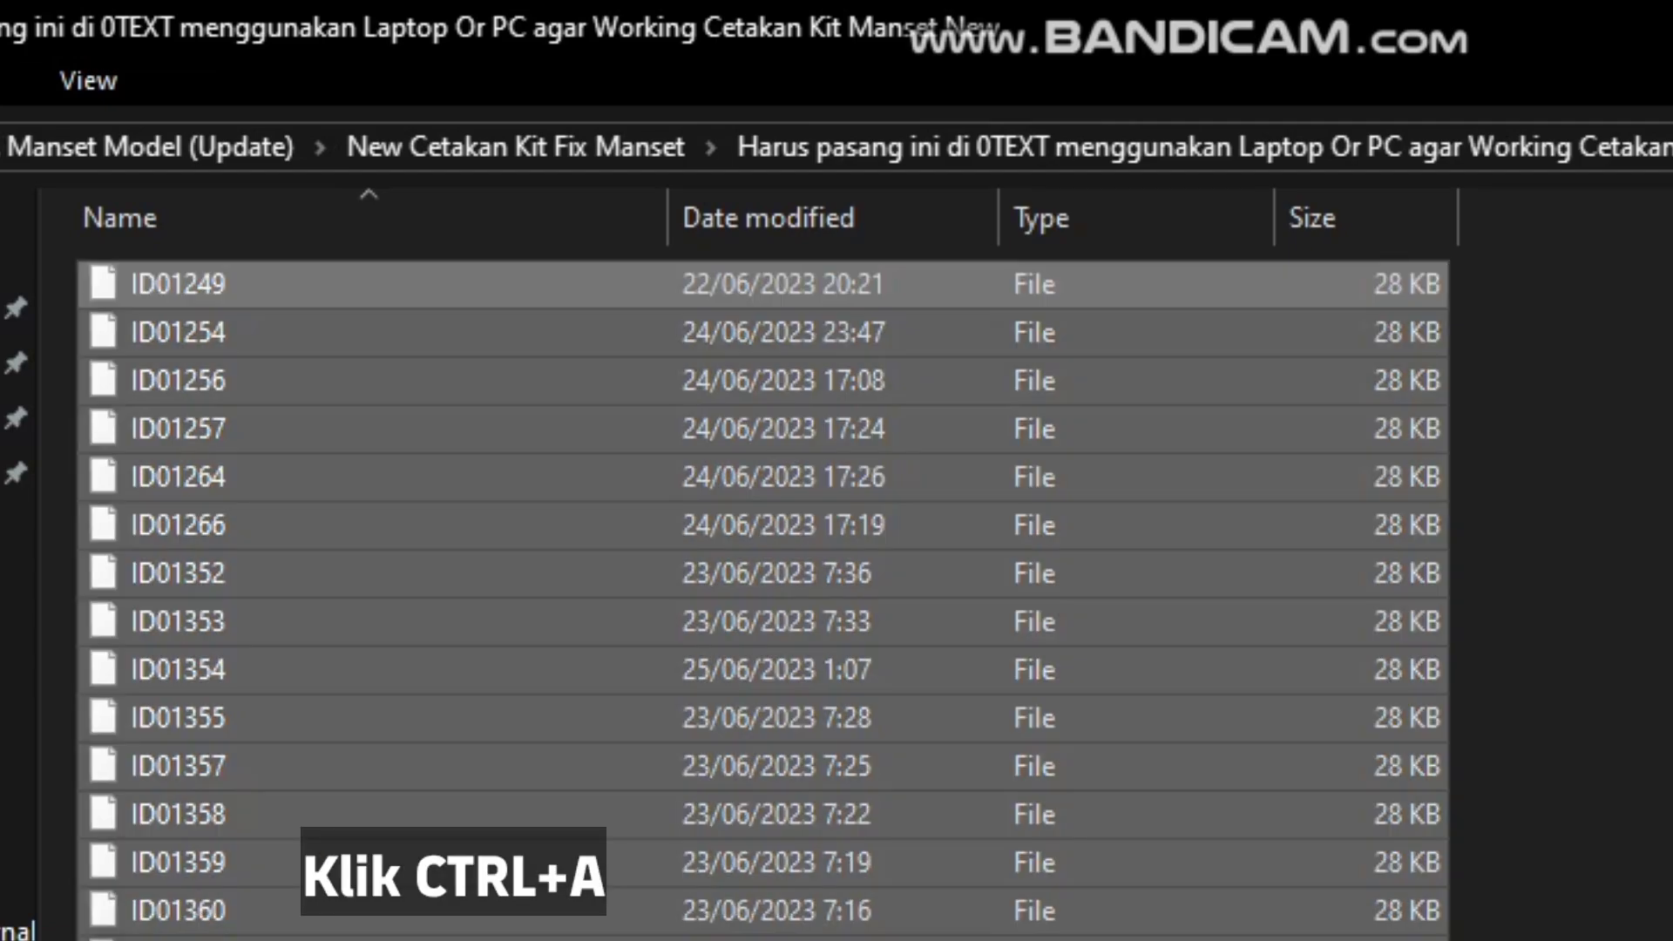
key(ctrl+x)
click(177, 148)
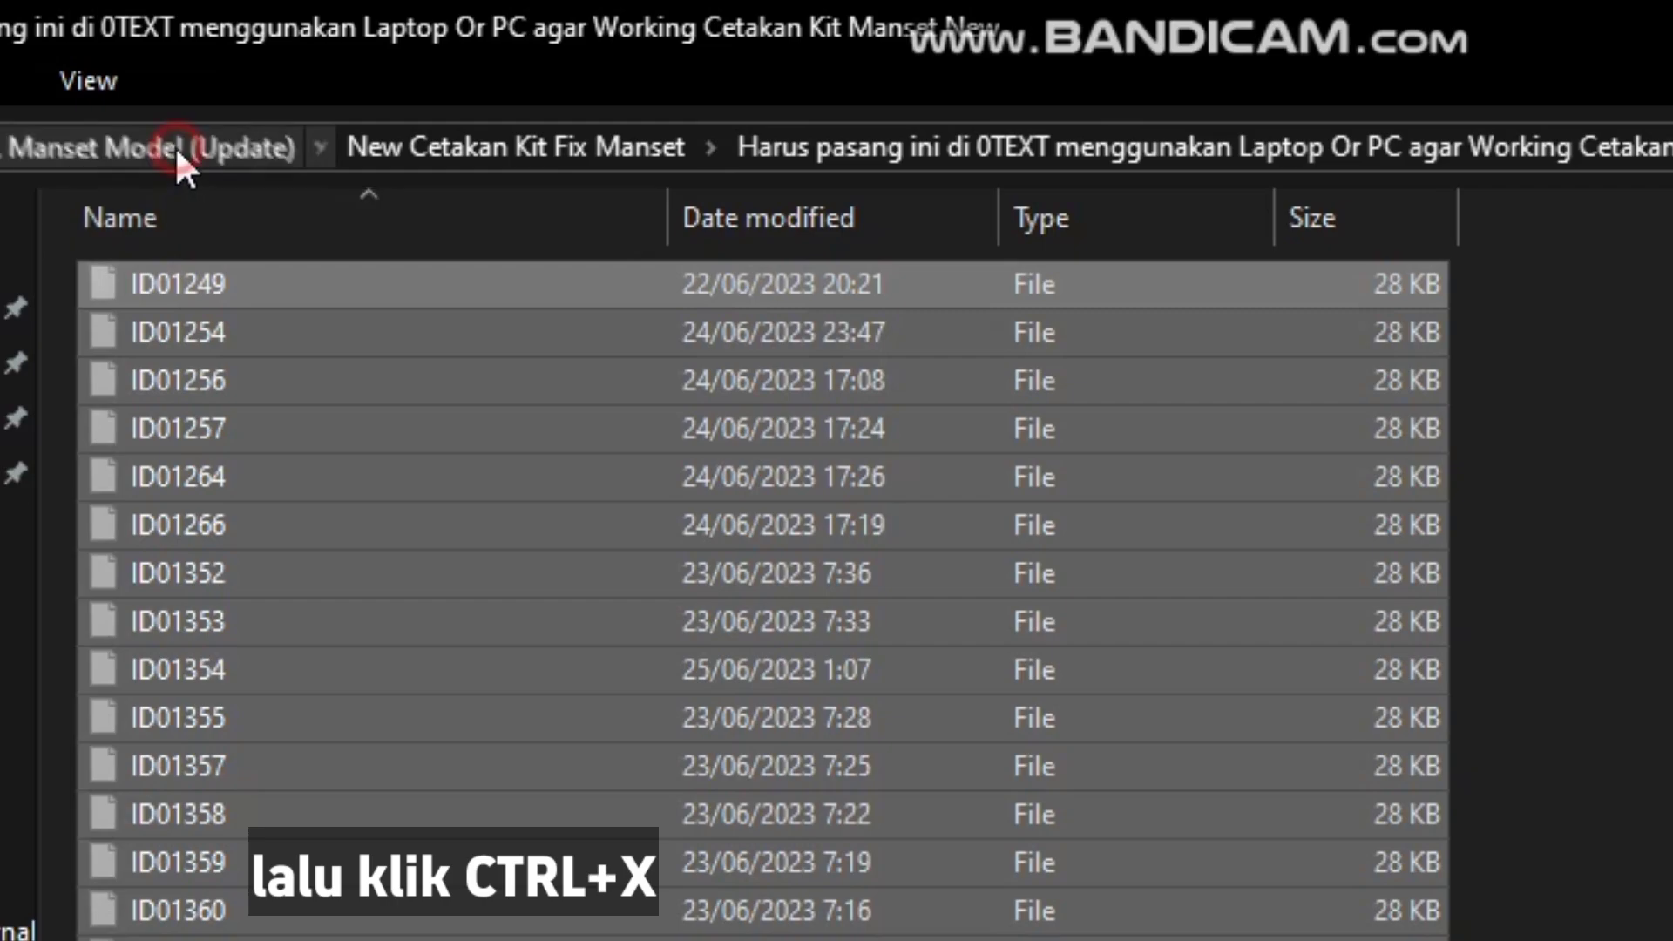
click(176, 147)
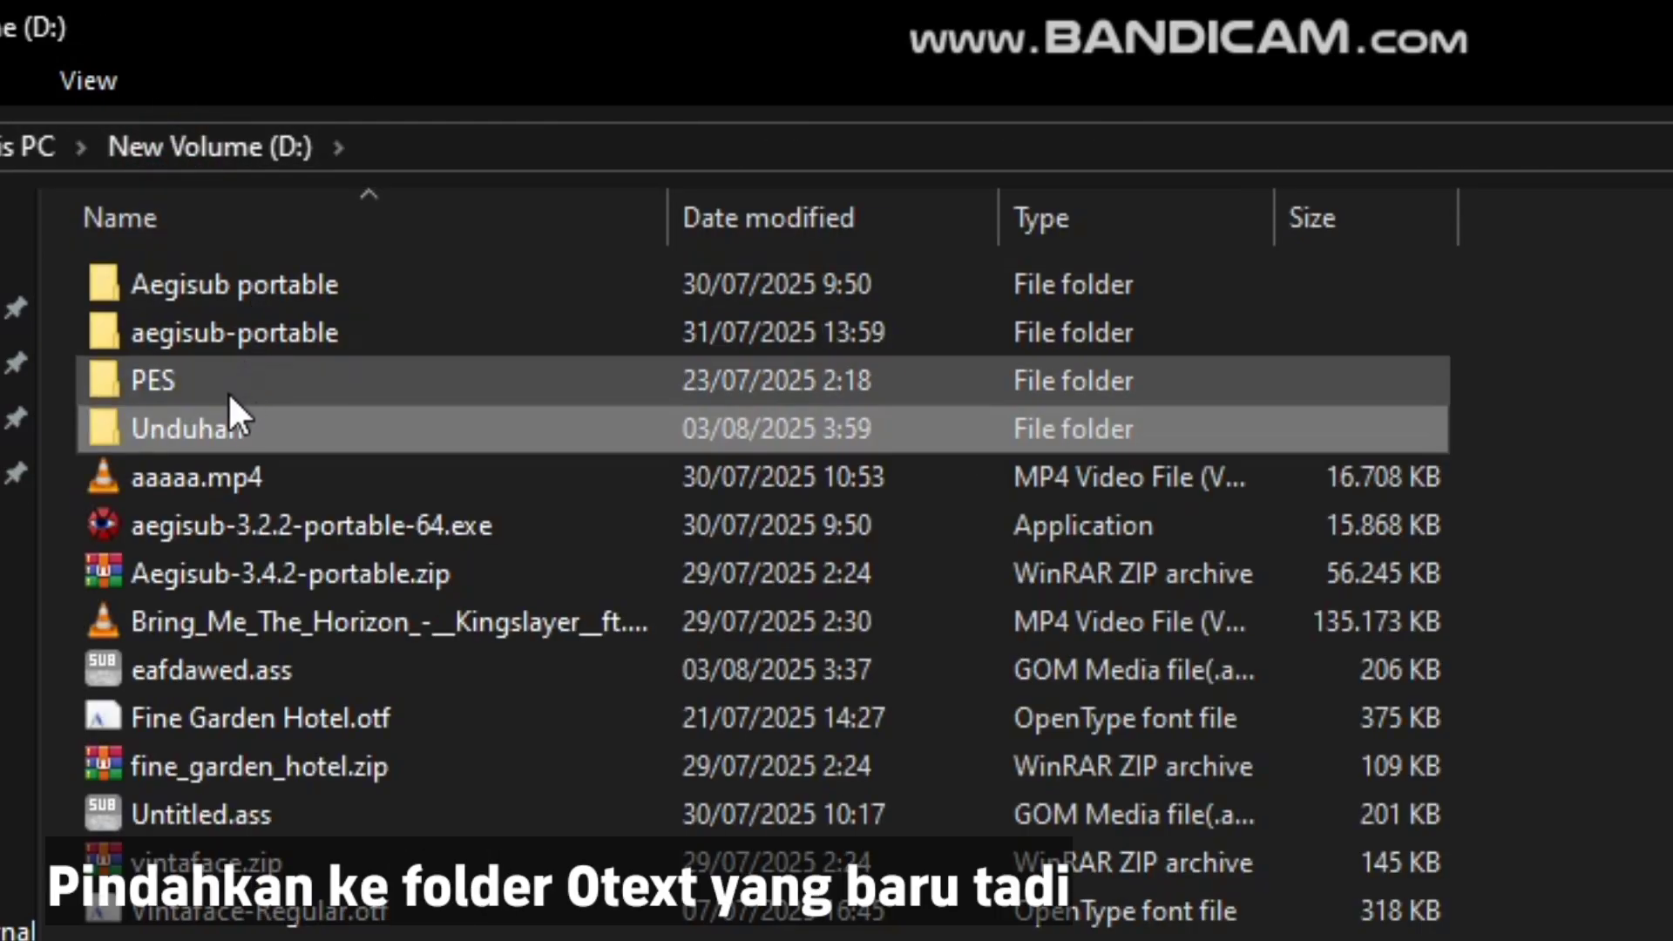
double_click(229, 429)
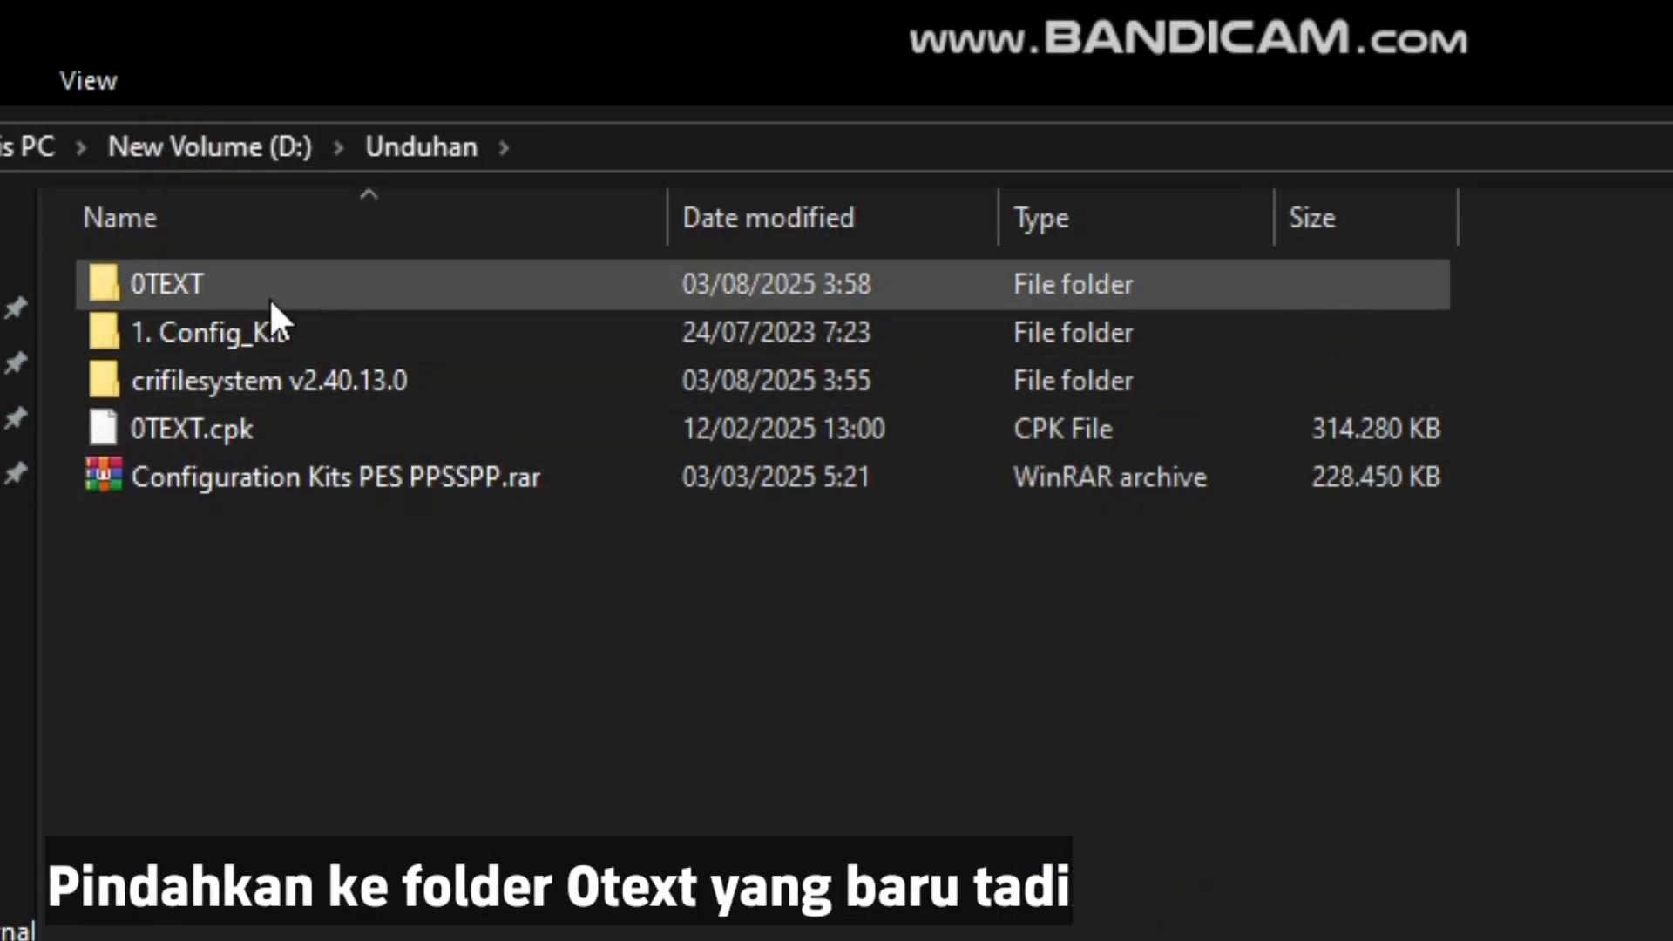
double_click(310, 293)
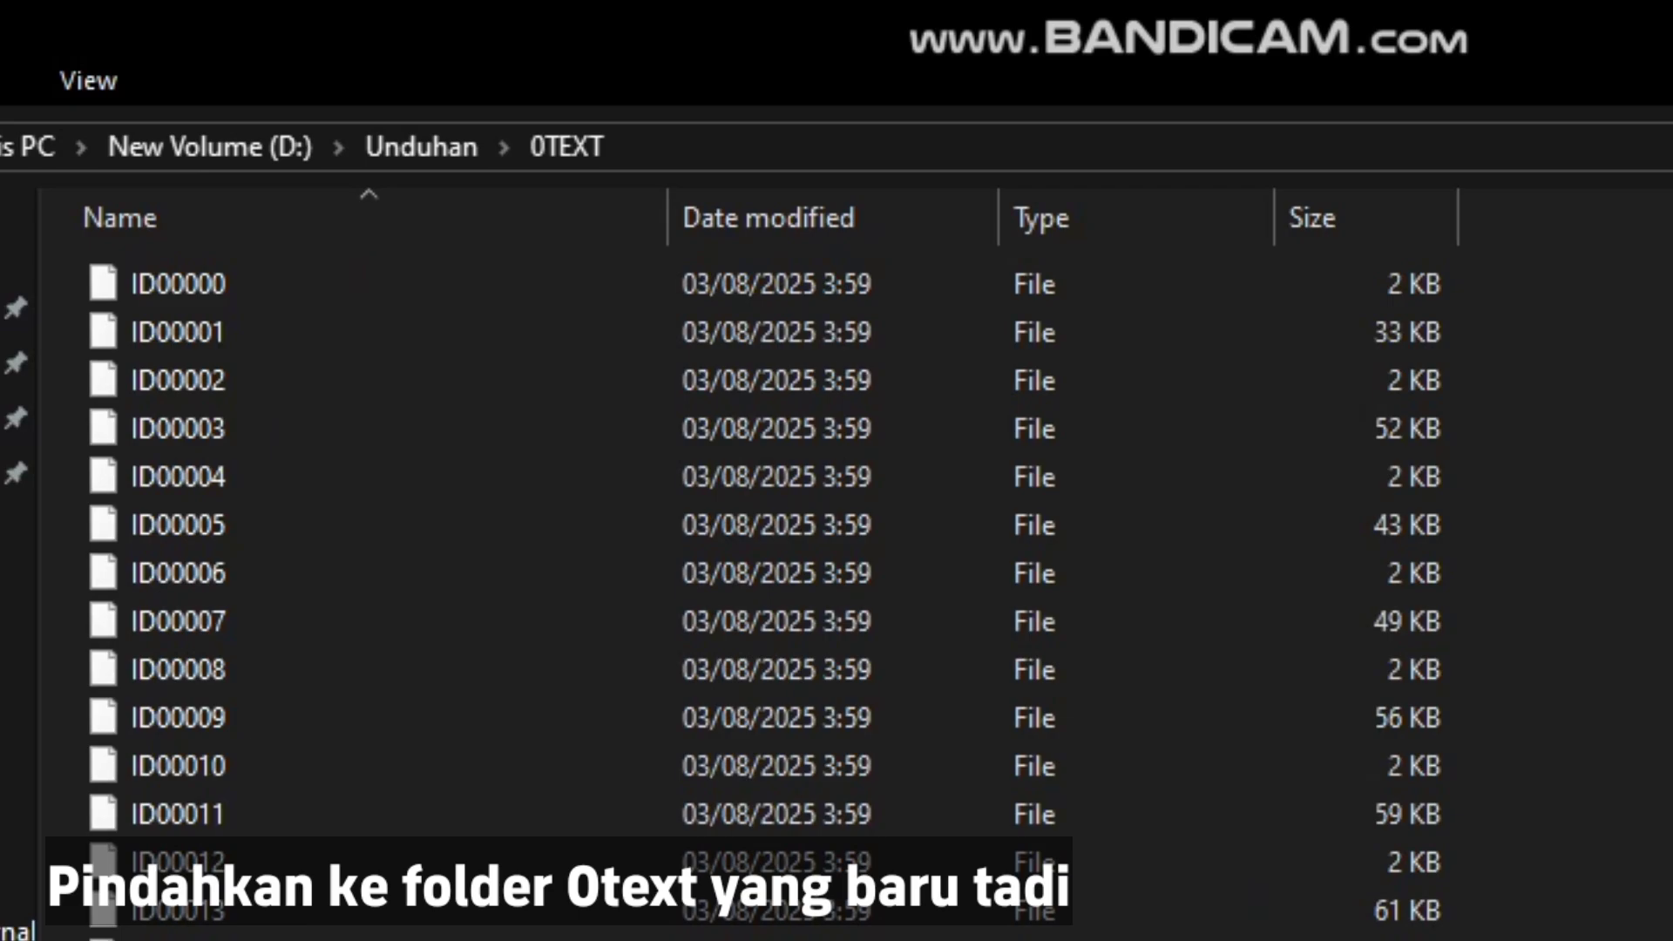
key(ctrl+v)
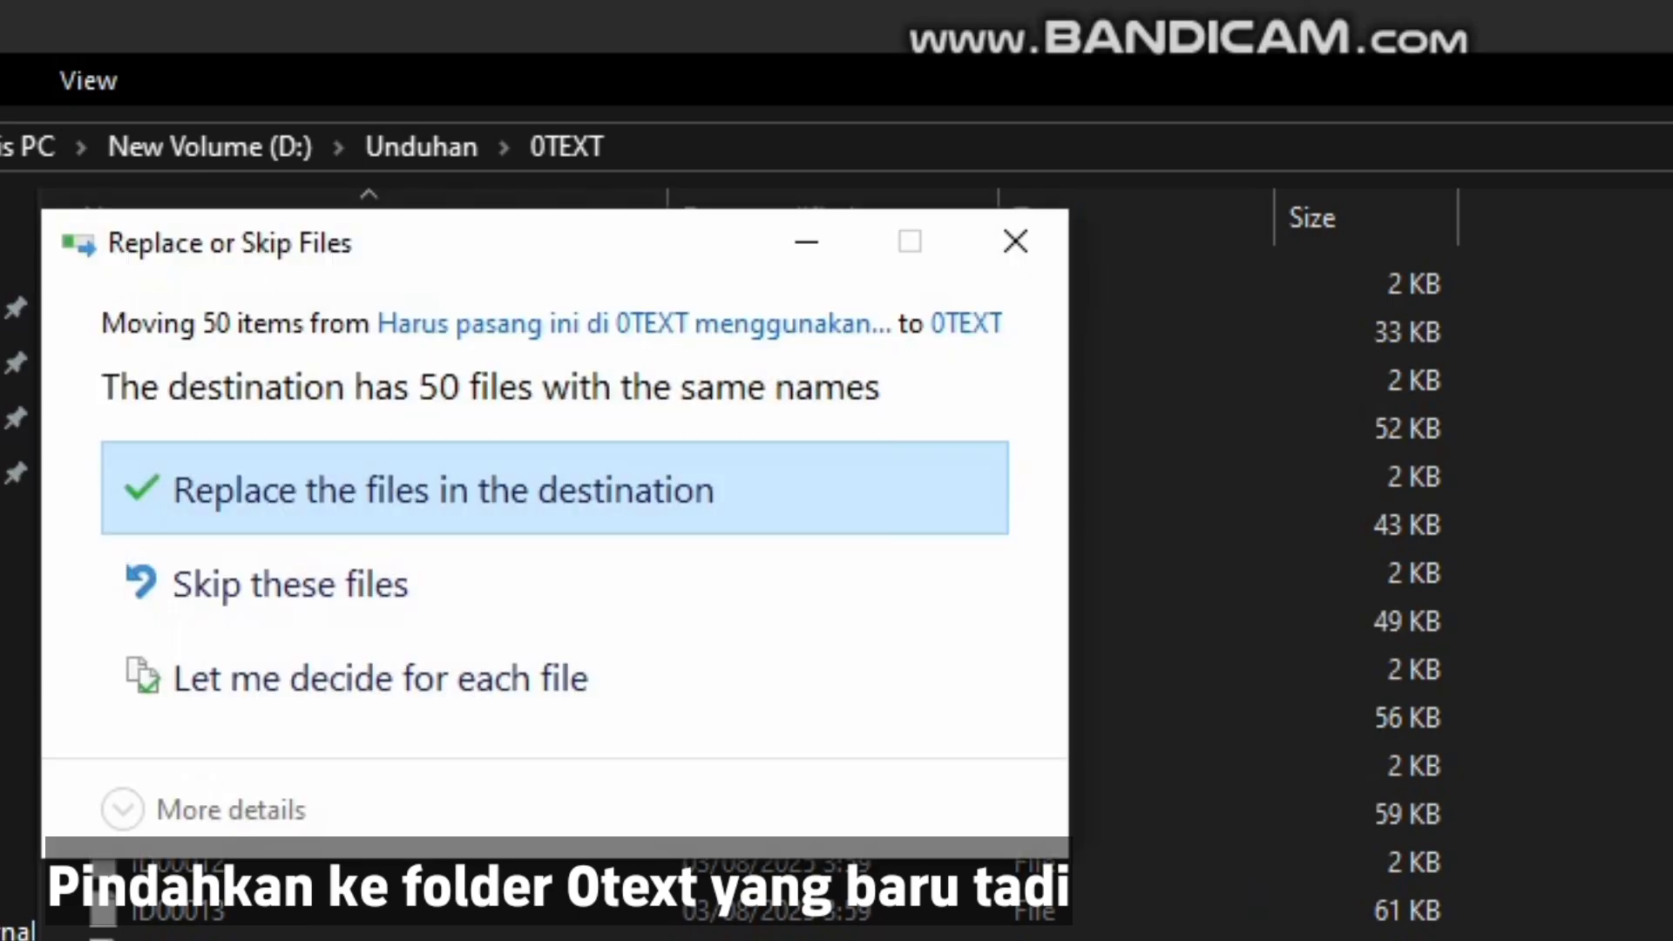
click(802, 516)
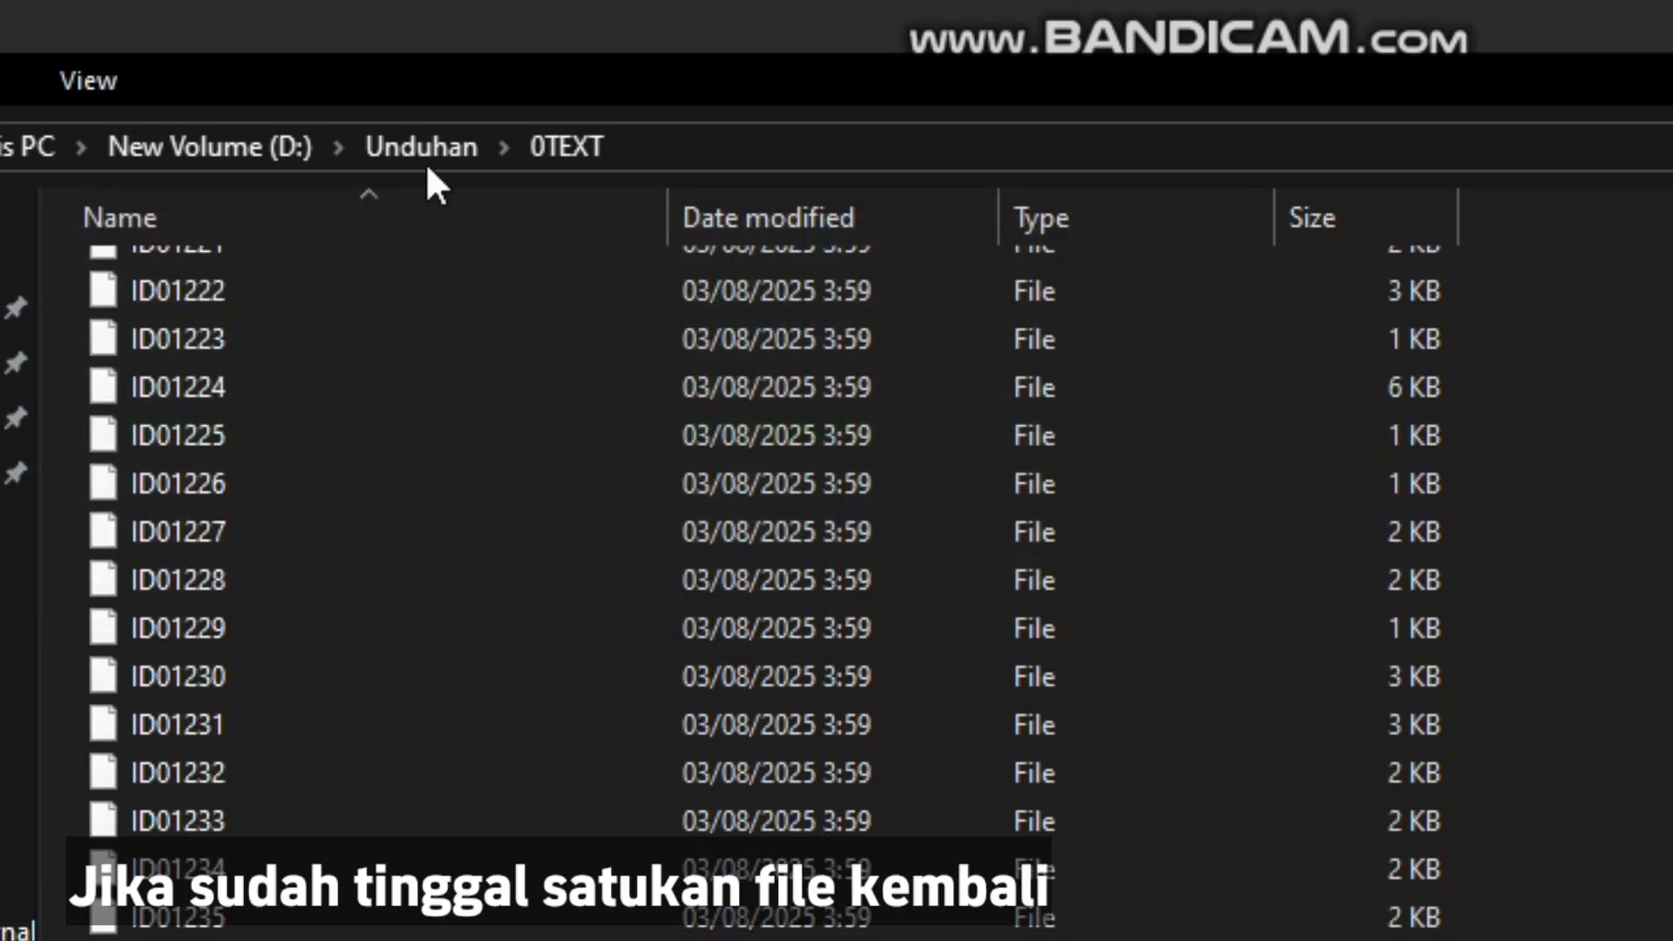
Step: Launch CriPackedFileMaker.exe again from the crifilesystem v2.40.13.0 folder in Unduhan
click(397, 151)
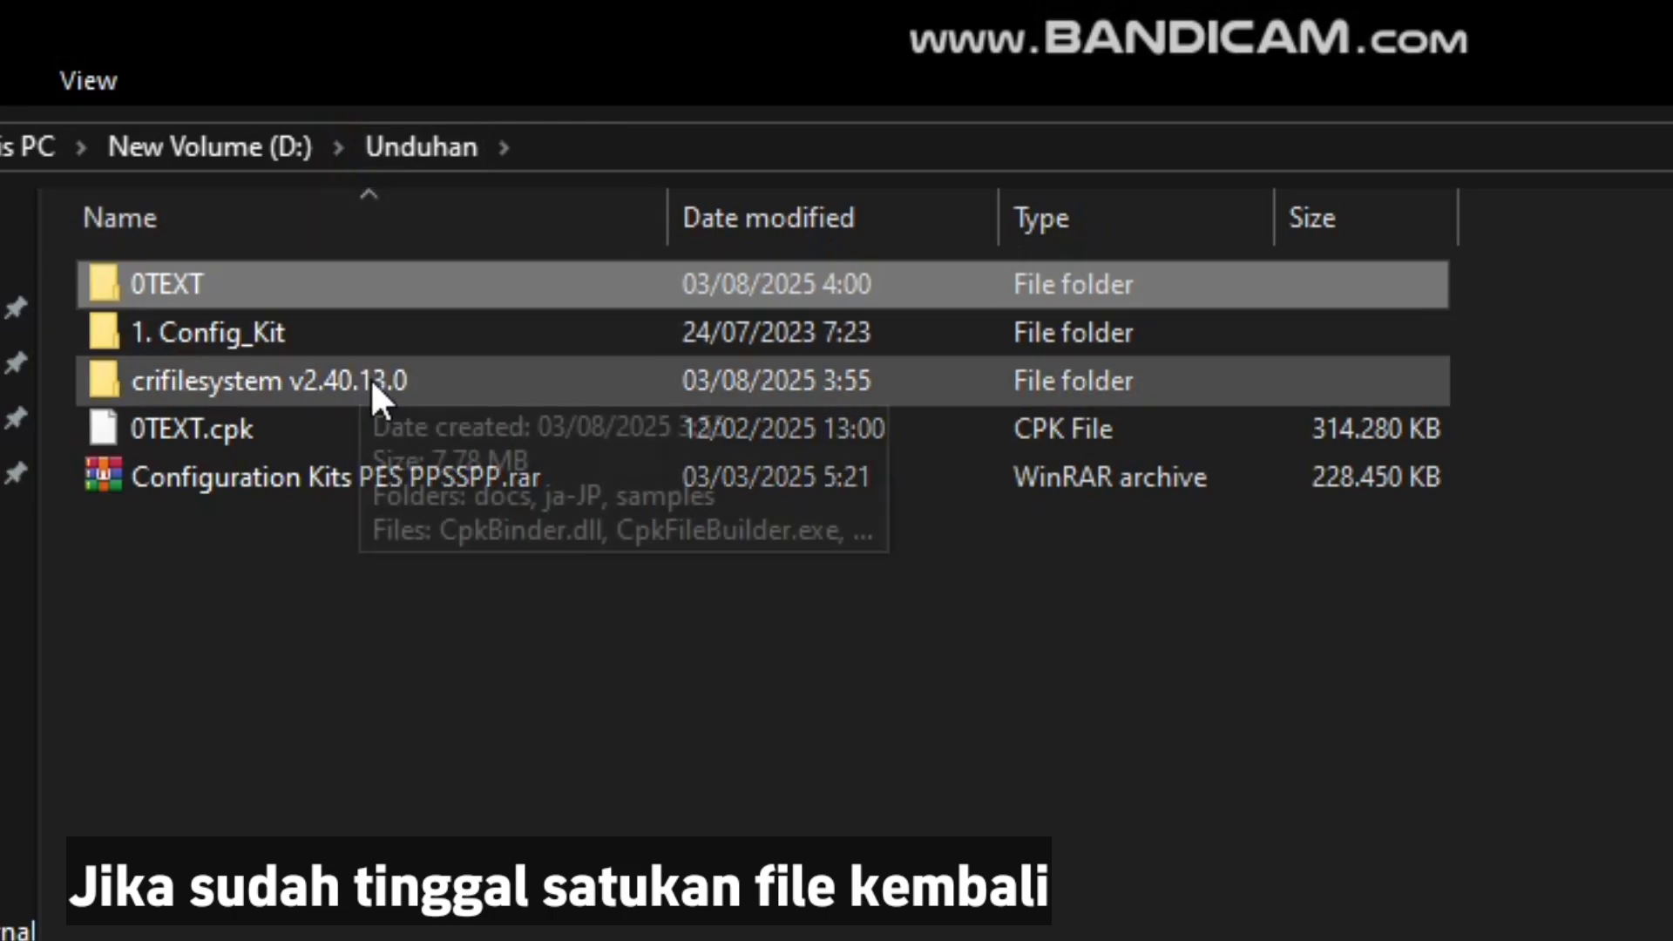
double_click(375, 394)
click(373, 767)
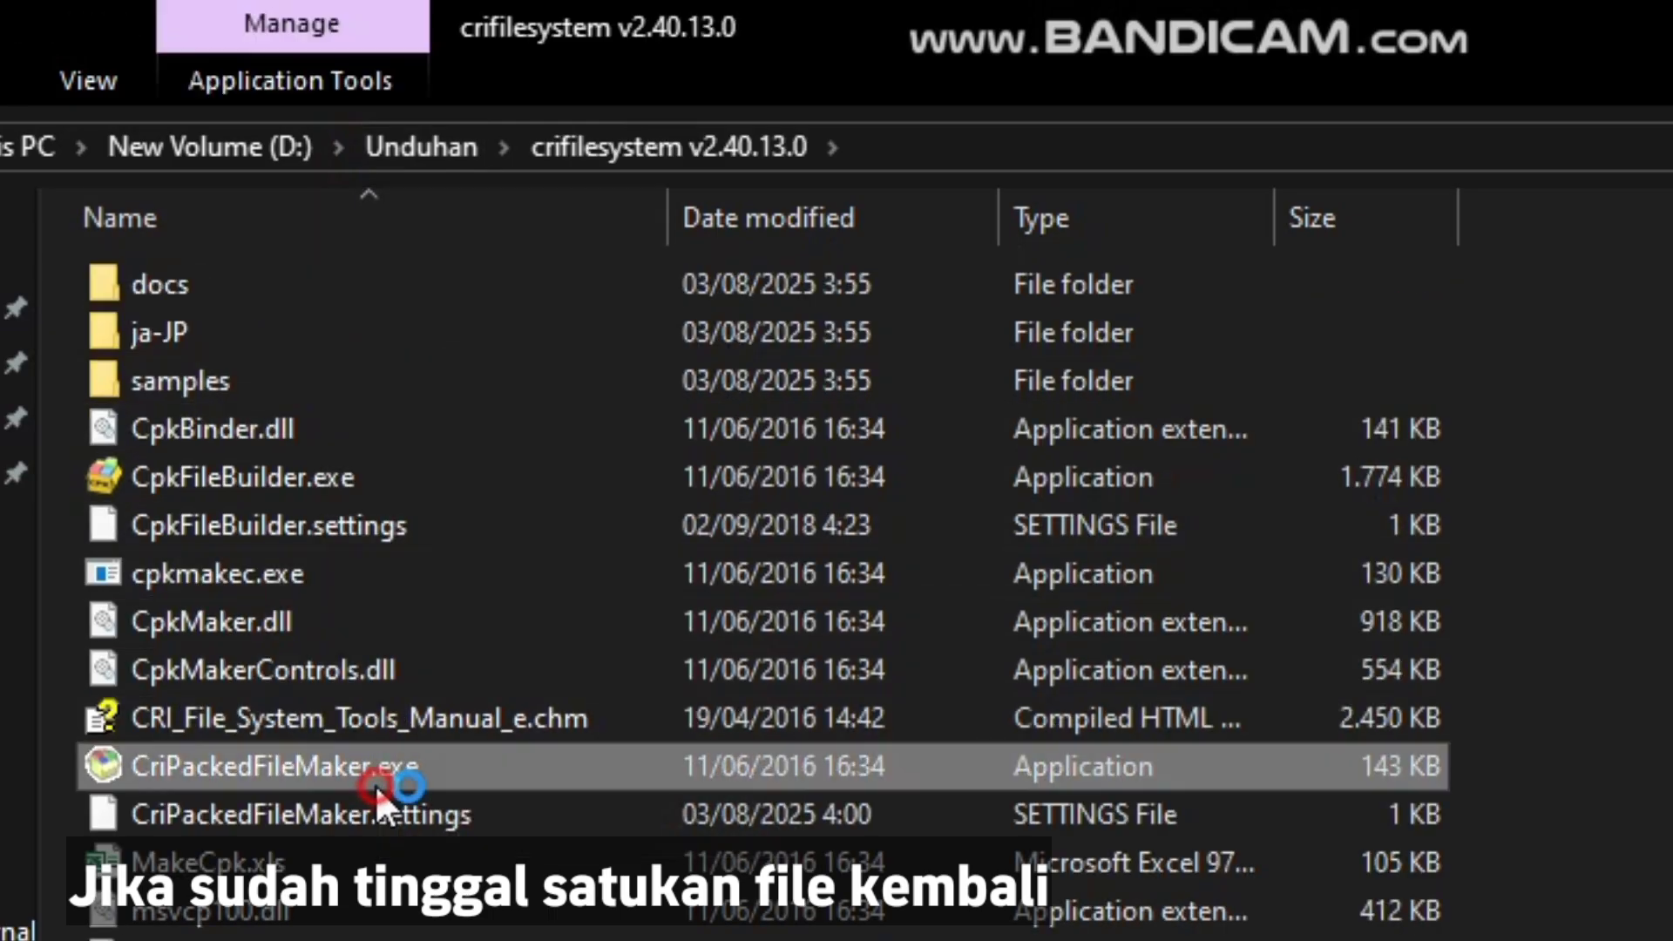
Step: Load the 0TEXT folder from Unduhan into CRI Packed File Maker as the folder to pack
click(462, 144)
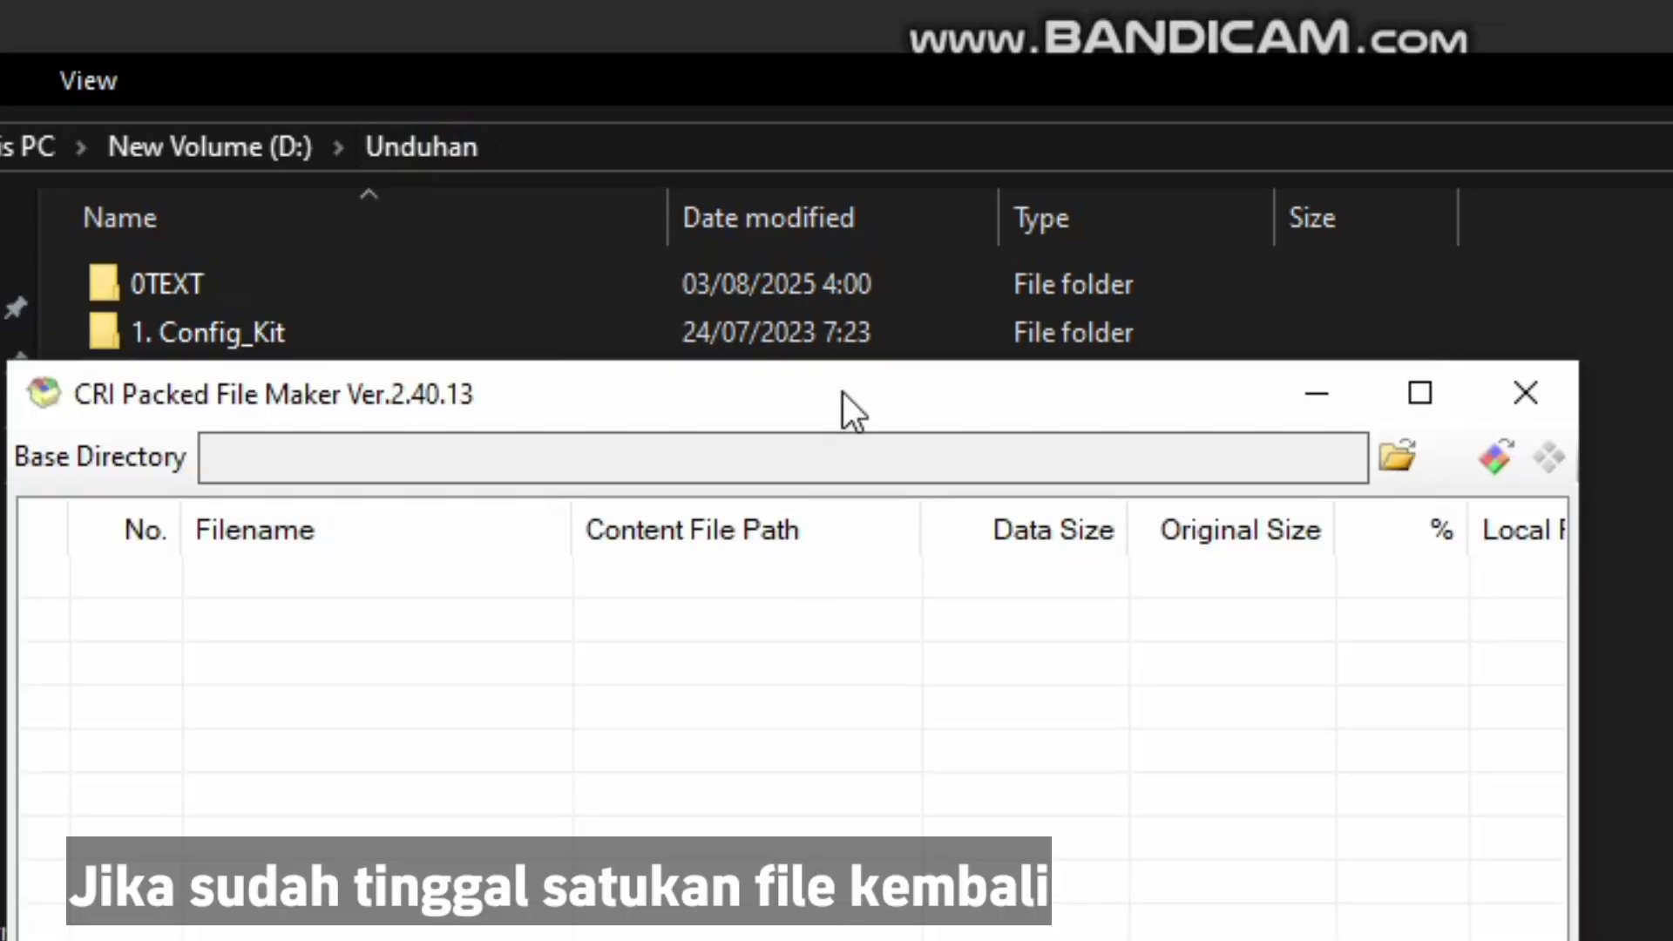
drag(844, 392, 1672, 392)
click(200, 284)
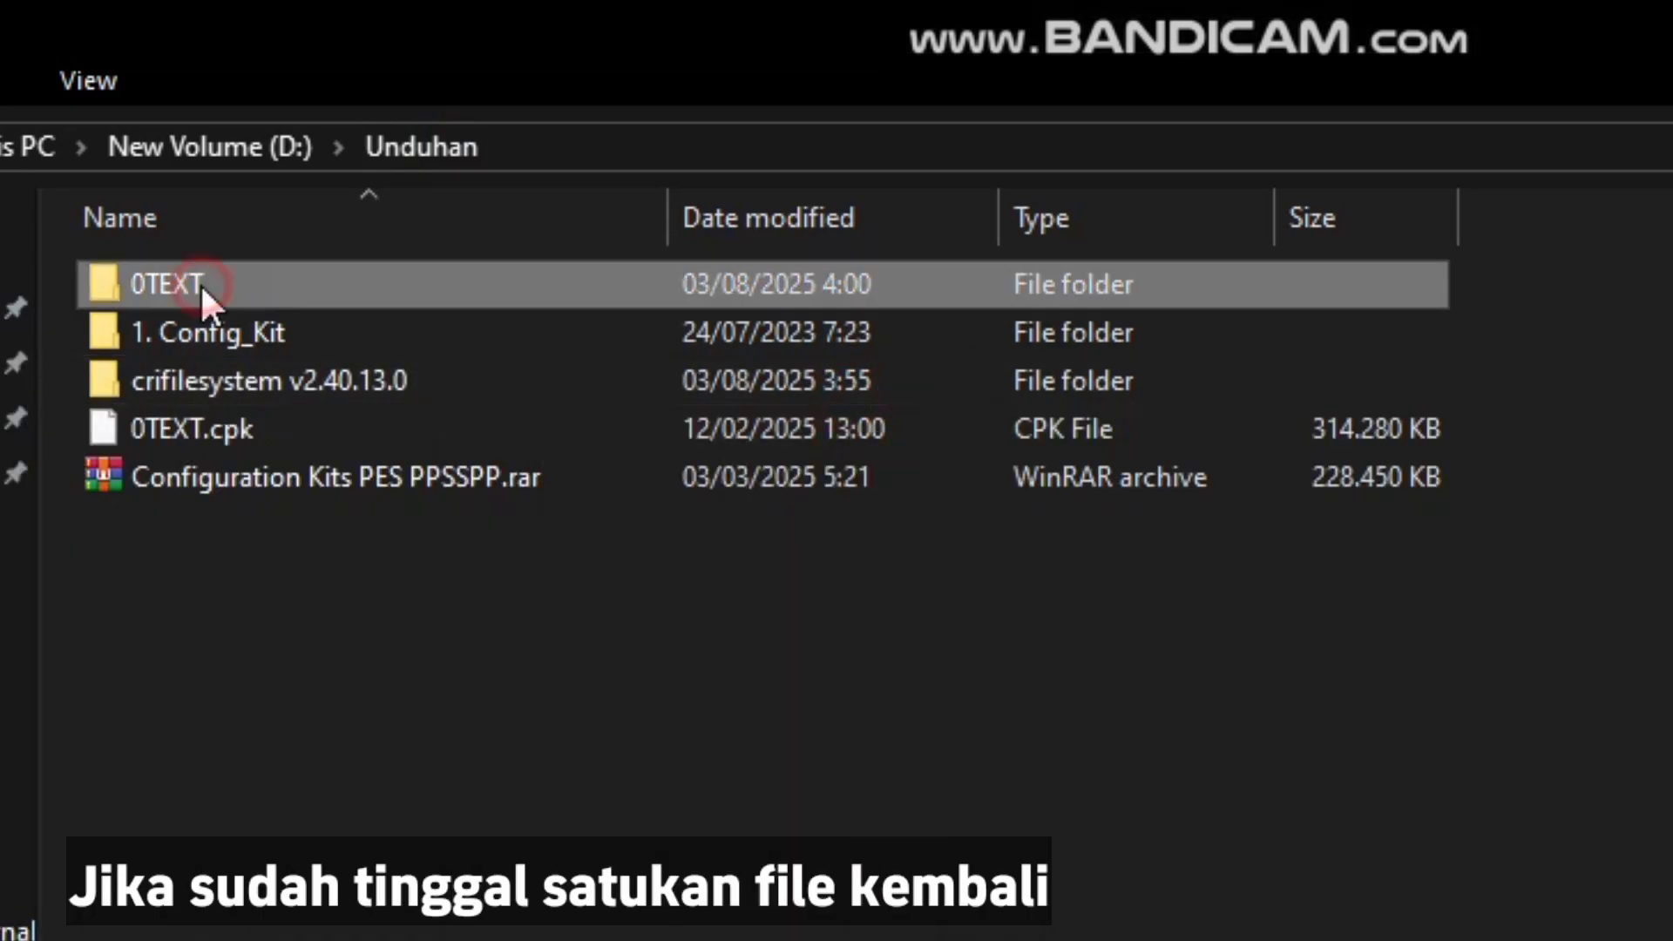
key(alt+Tab)
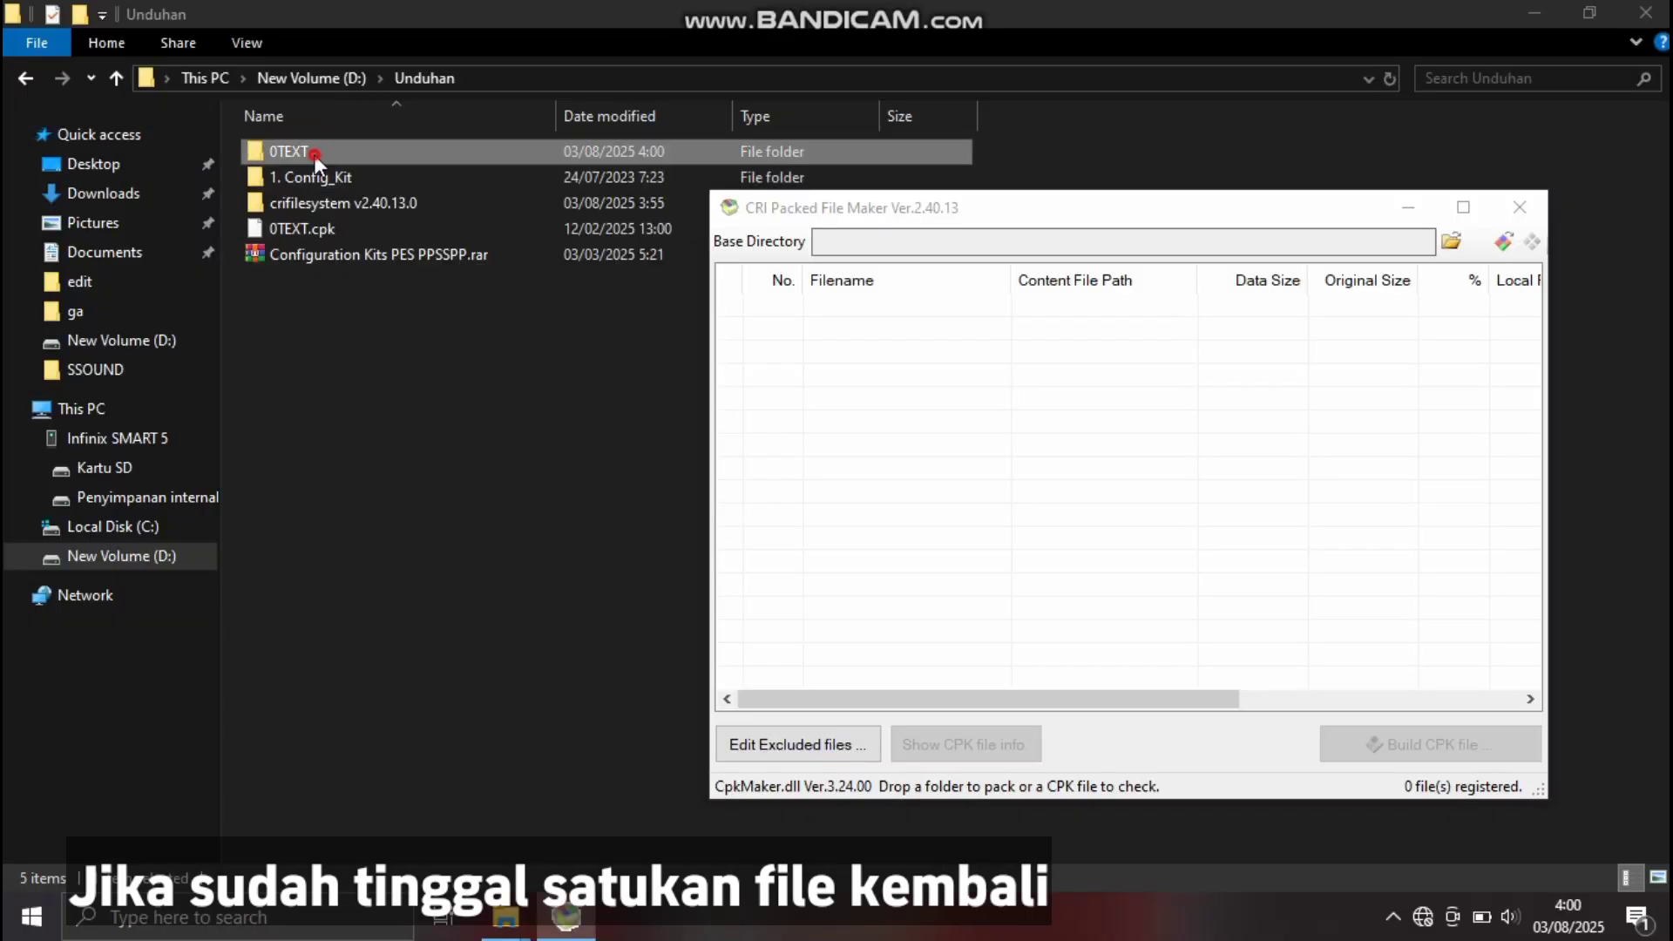
drag(313, 154, 949, 464)
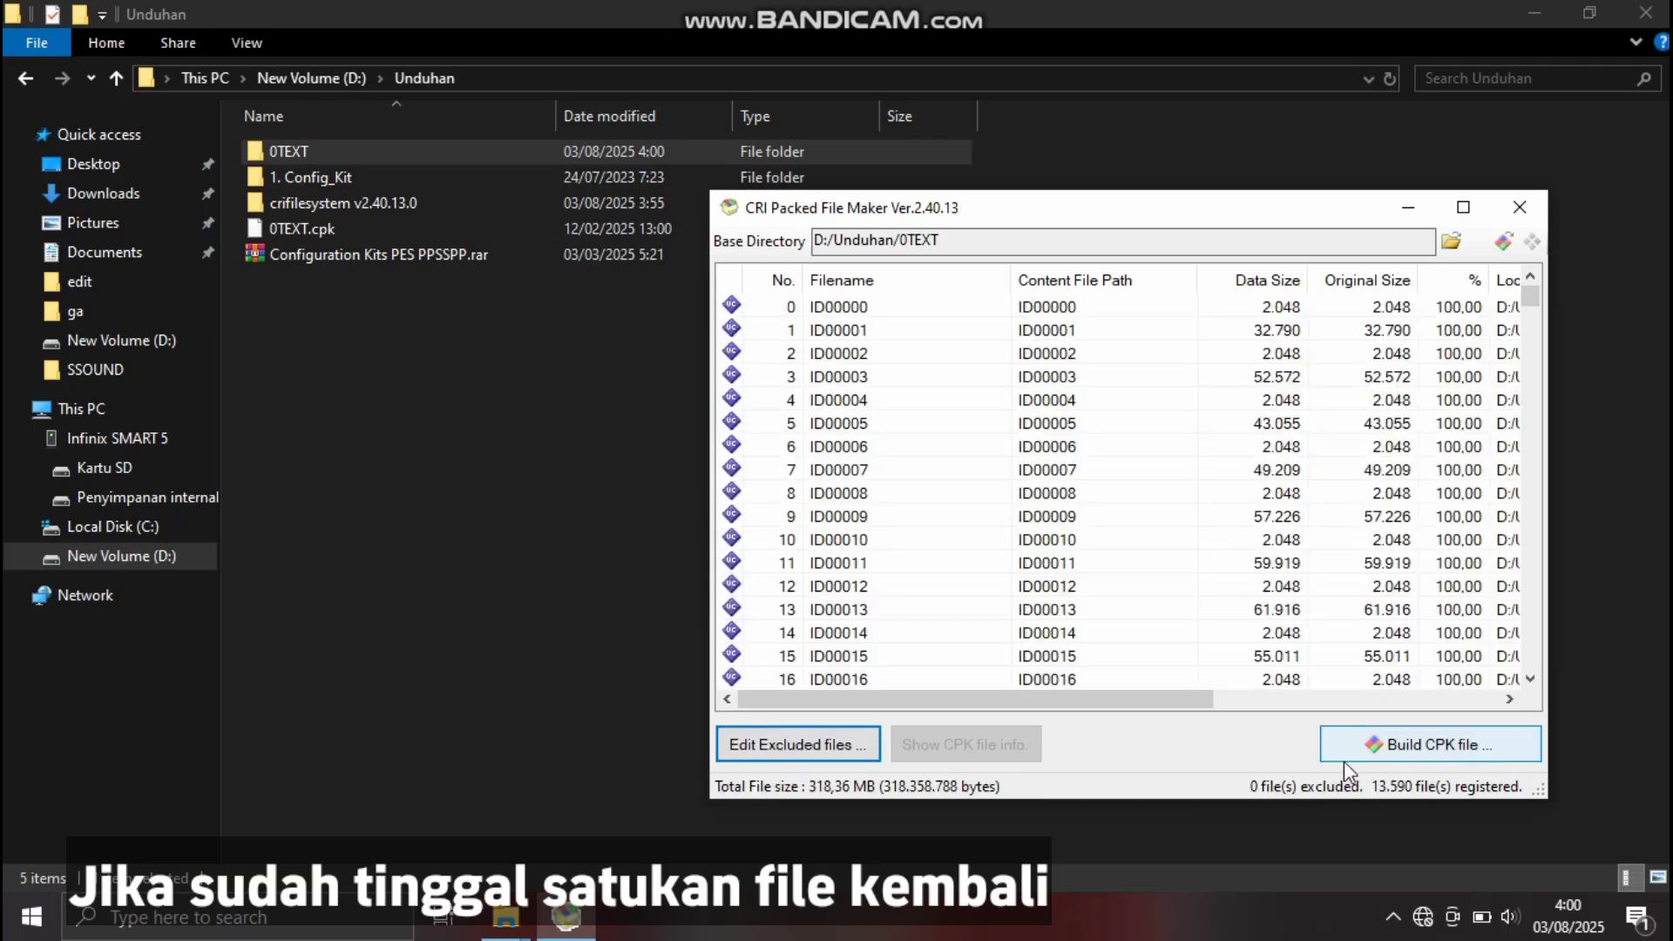
Step: Build the CPK file to D:/Unduhan/0TEXT.cpk with File Mode set to ID and Mask directories information disabled
click(1466, 746)
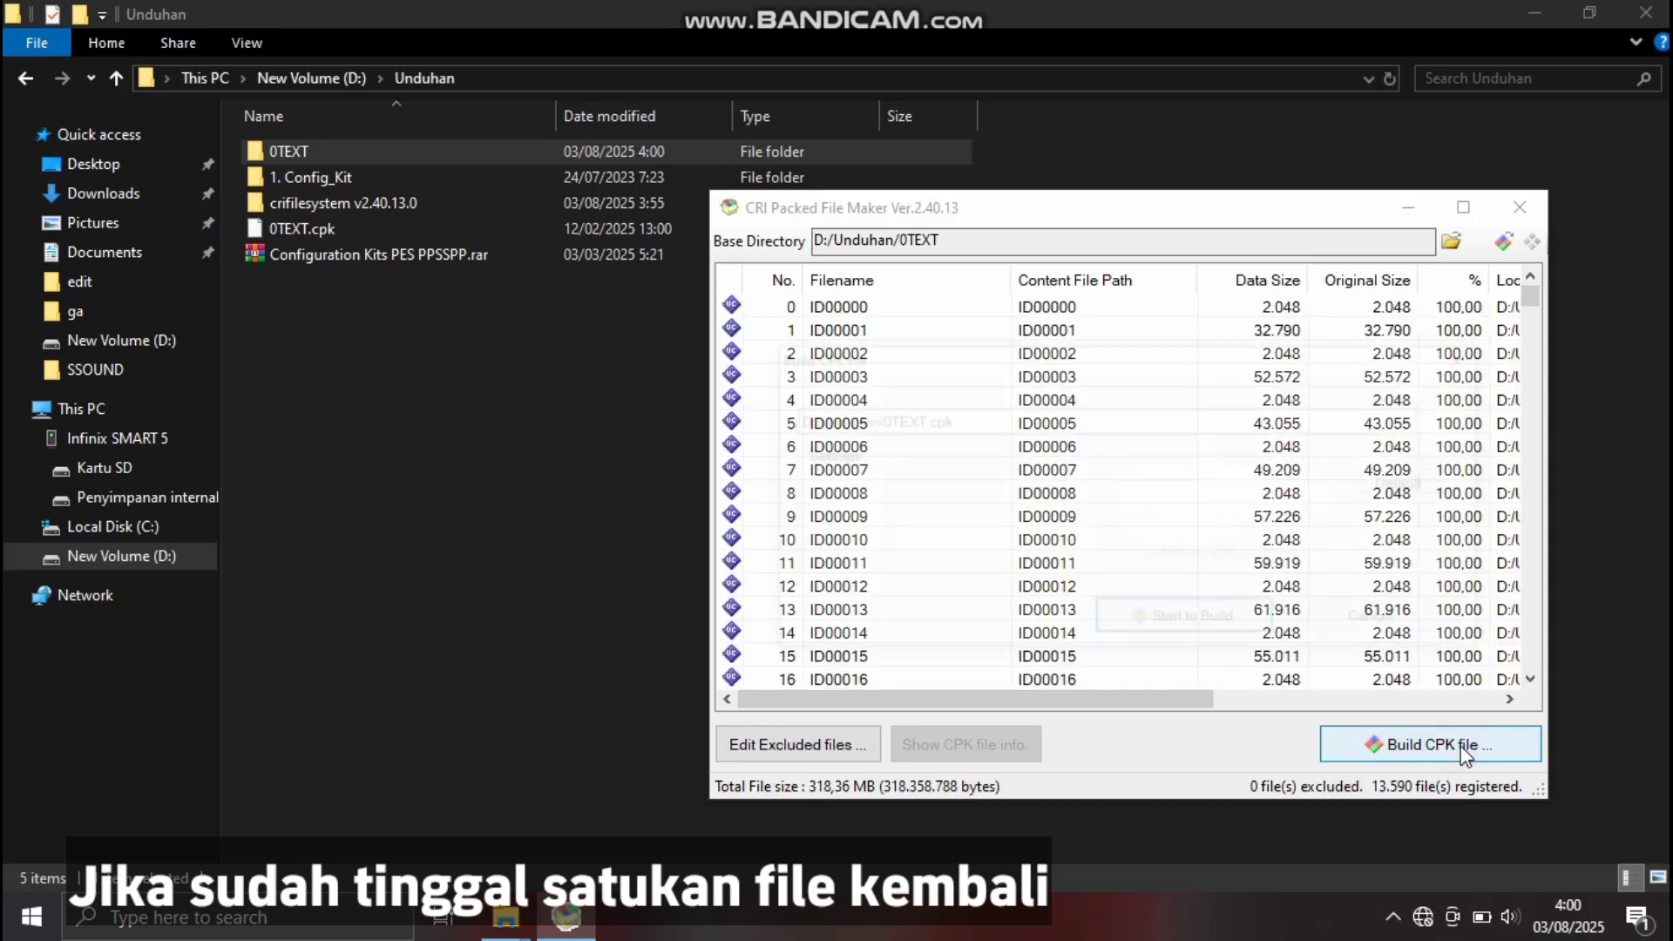
click(997, 540)
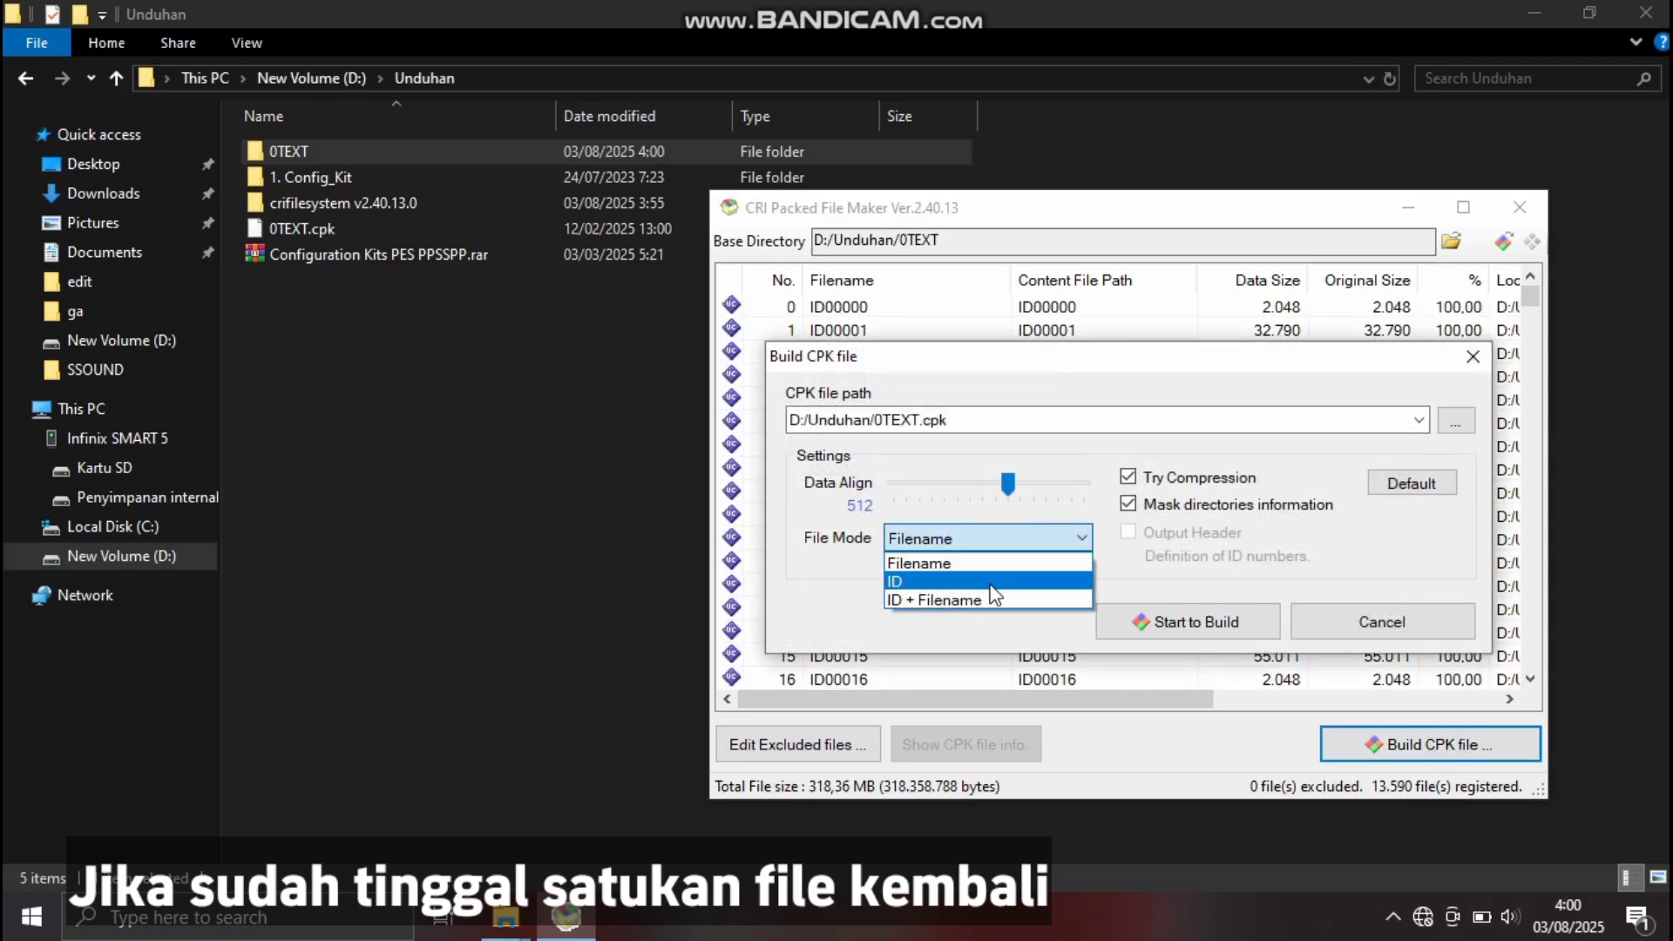
click(988, 588)
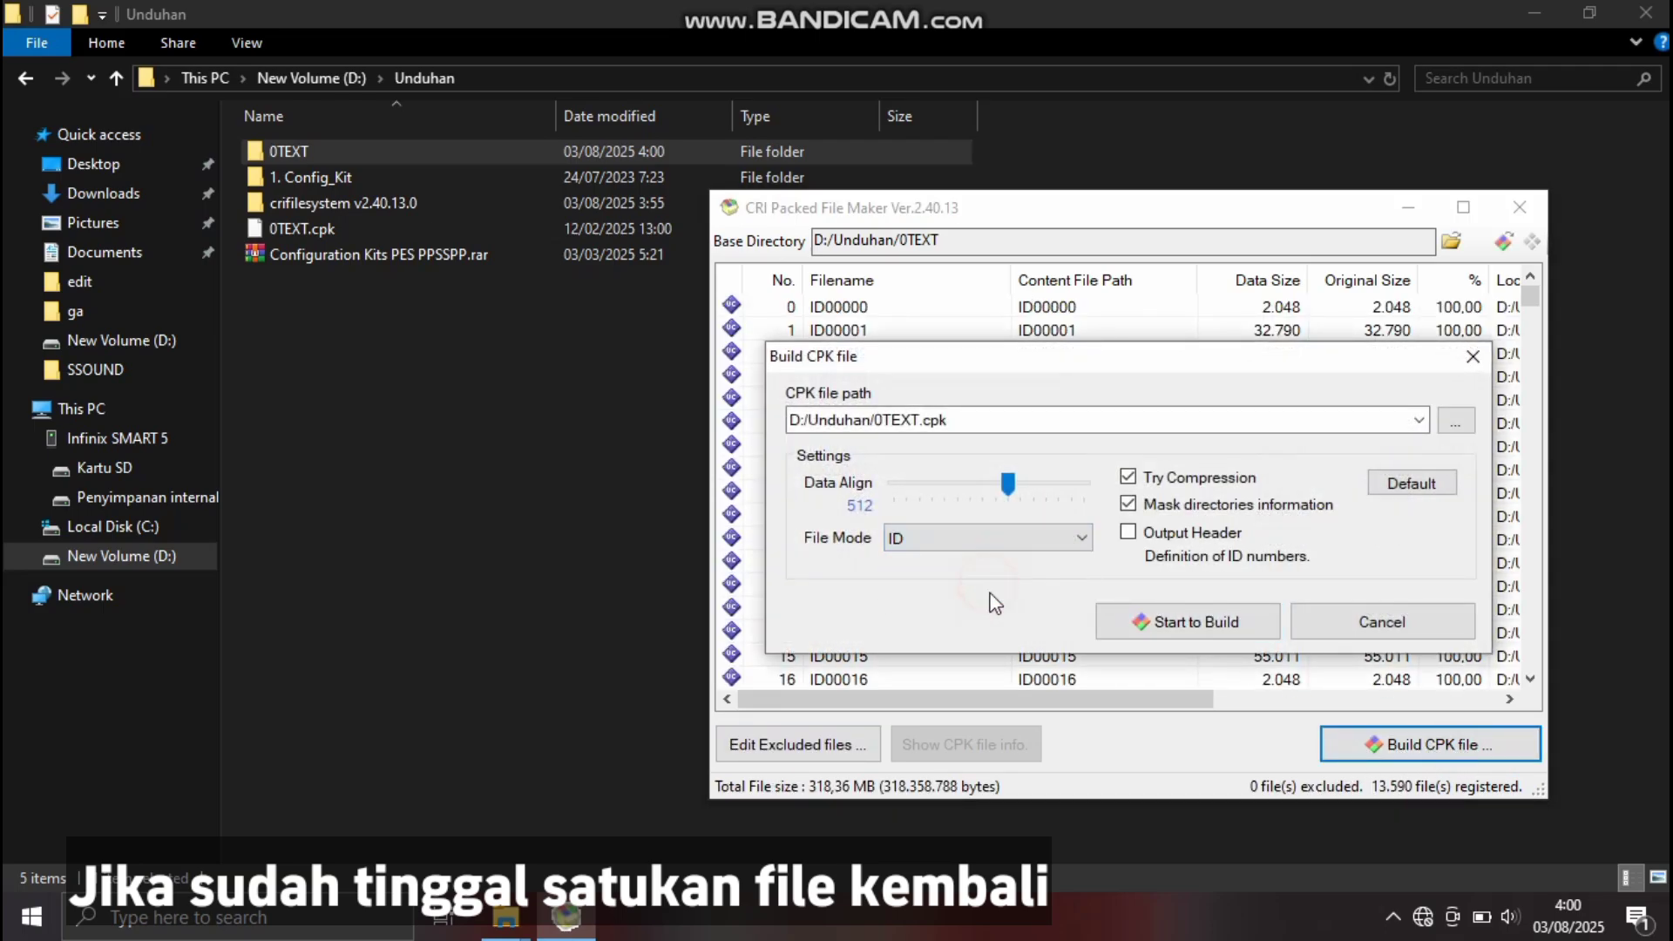
click(1130, 507)
click(1195, 623)
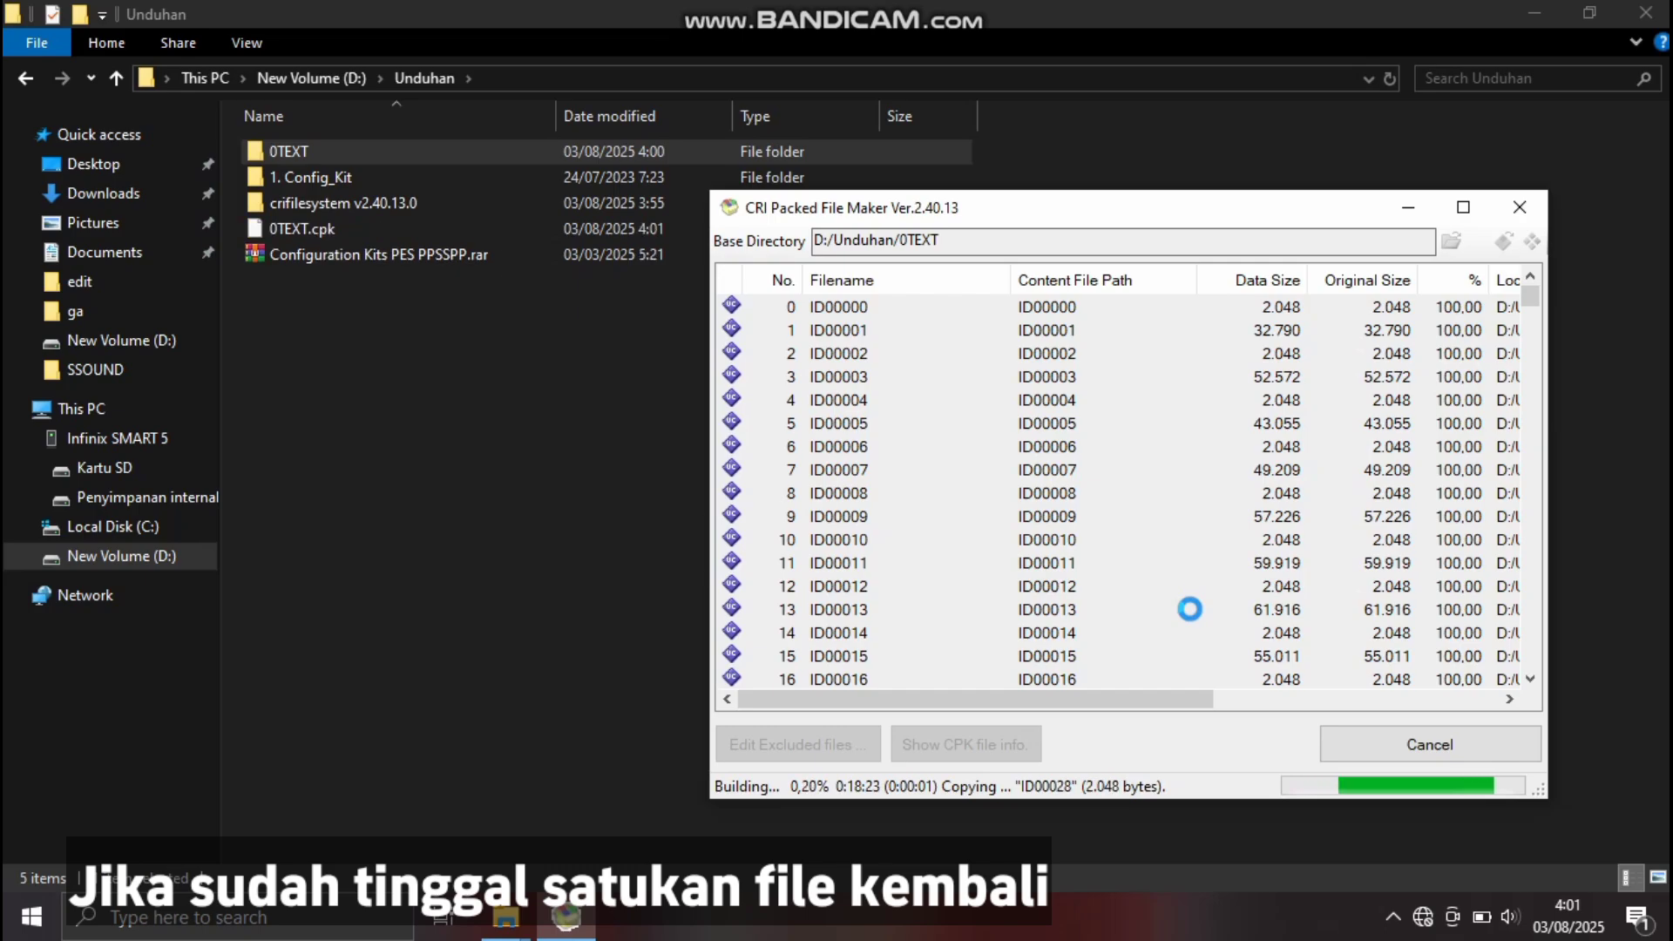